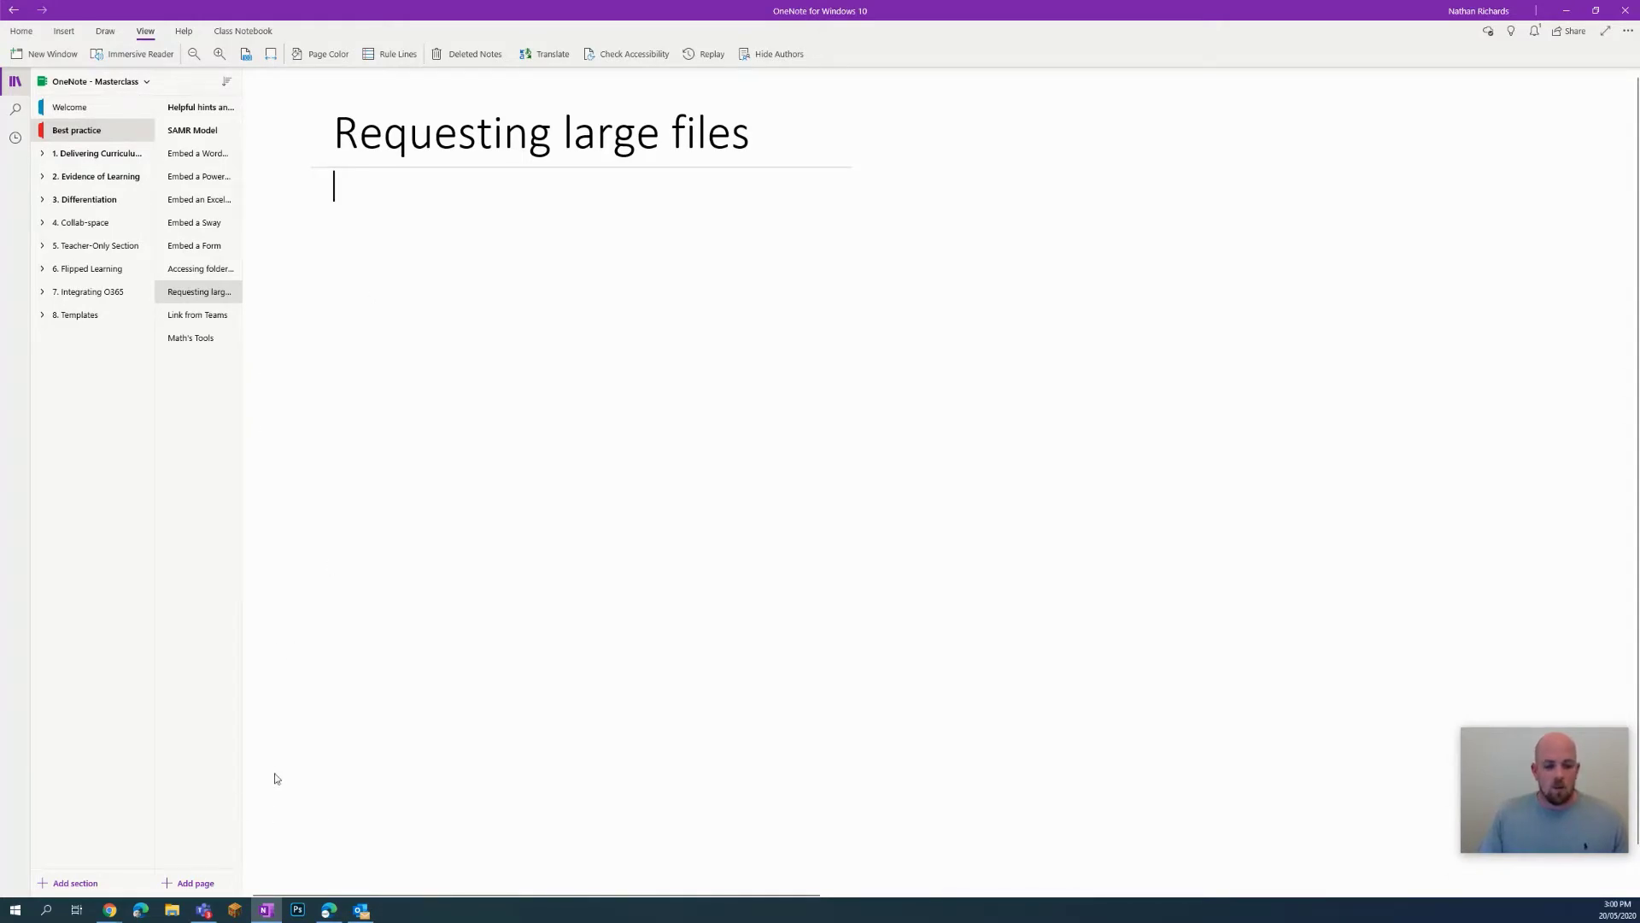
# Step: Create a new folder named 'Video Upload' in the Webinar folder and select it
pyautogui.moveTo(115, 911)
pyautogui.click(100, 843)
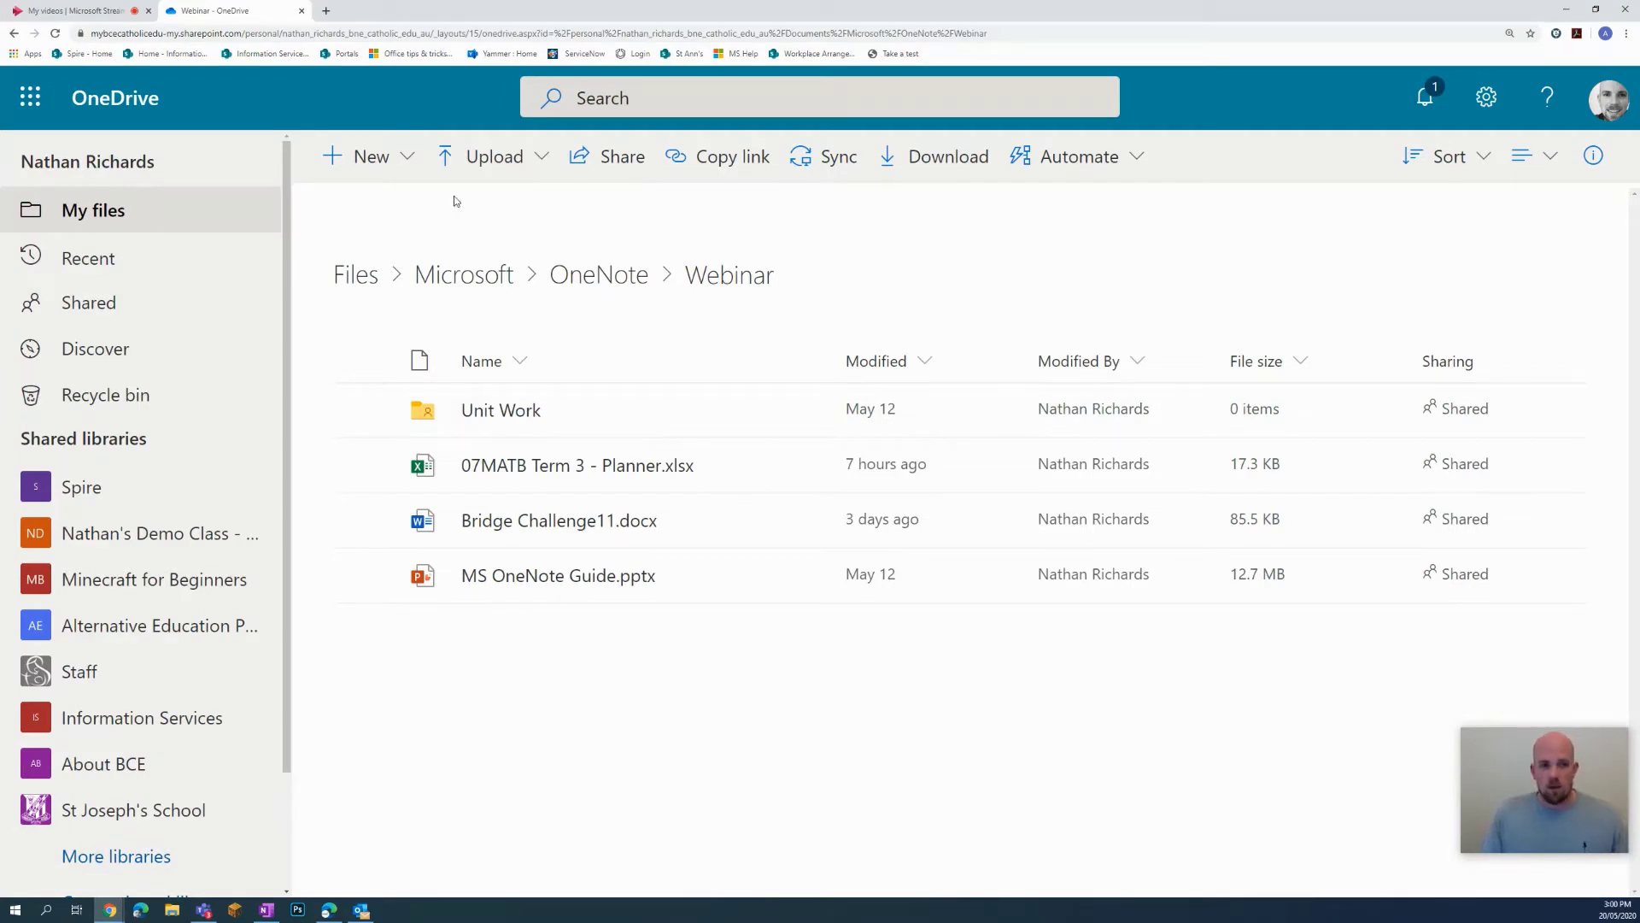
pyautogui.click(407, 158)
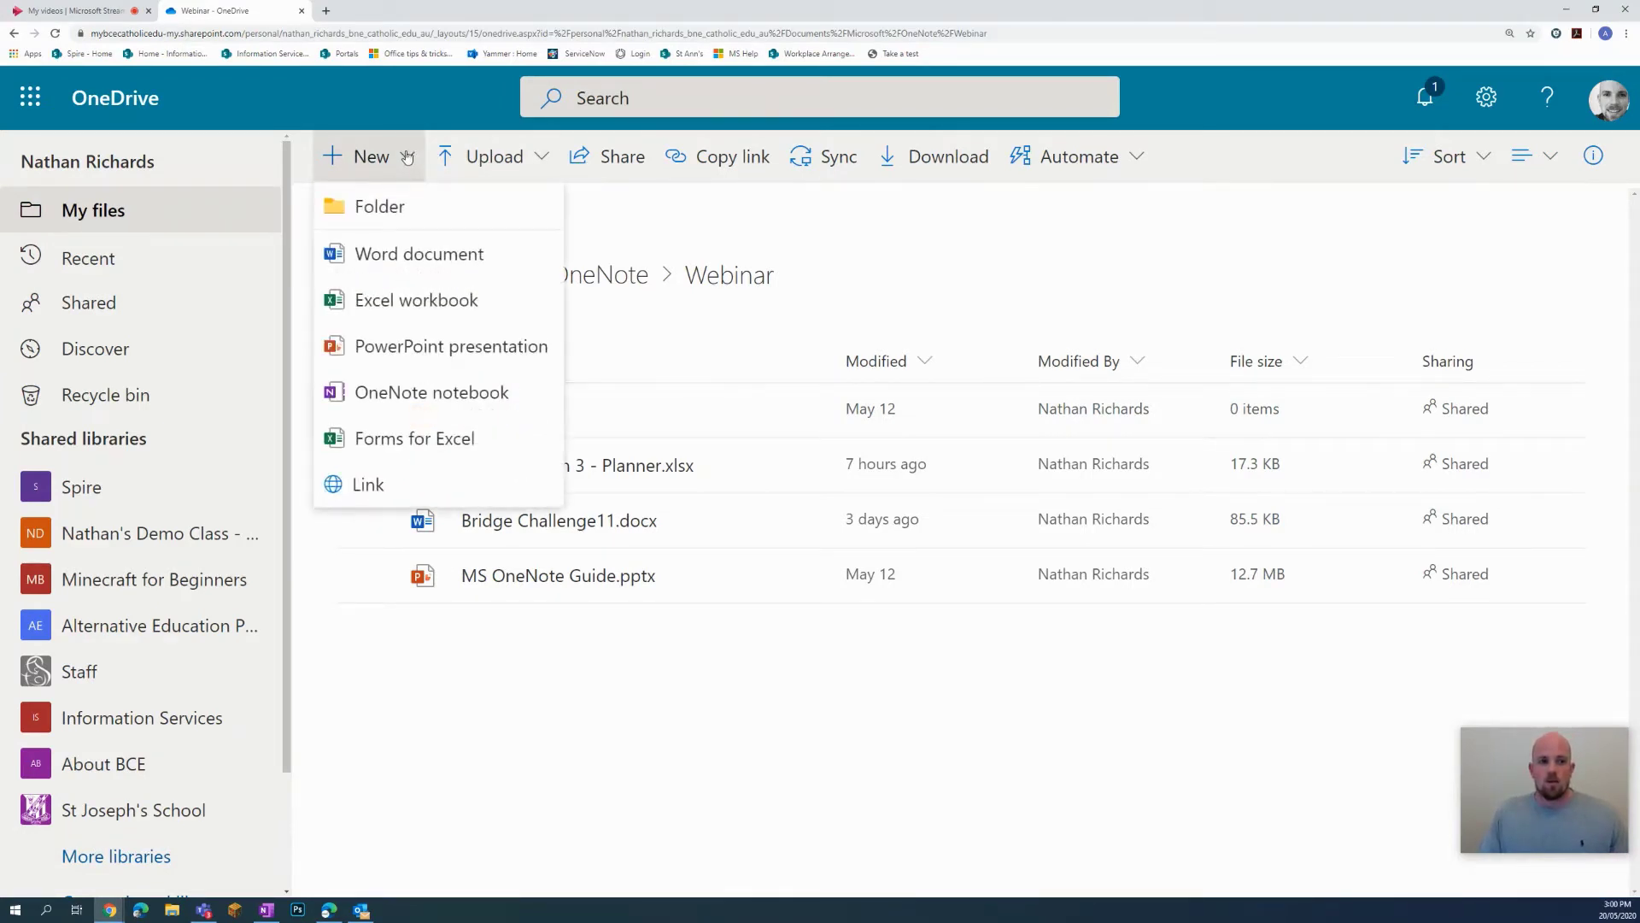
pyautogui.click(376, 214)
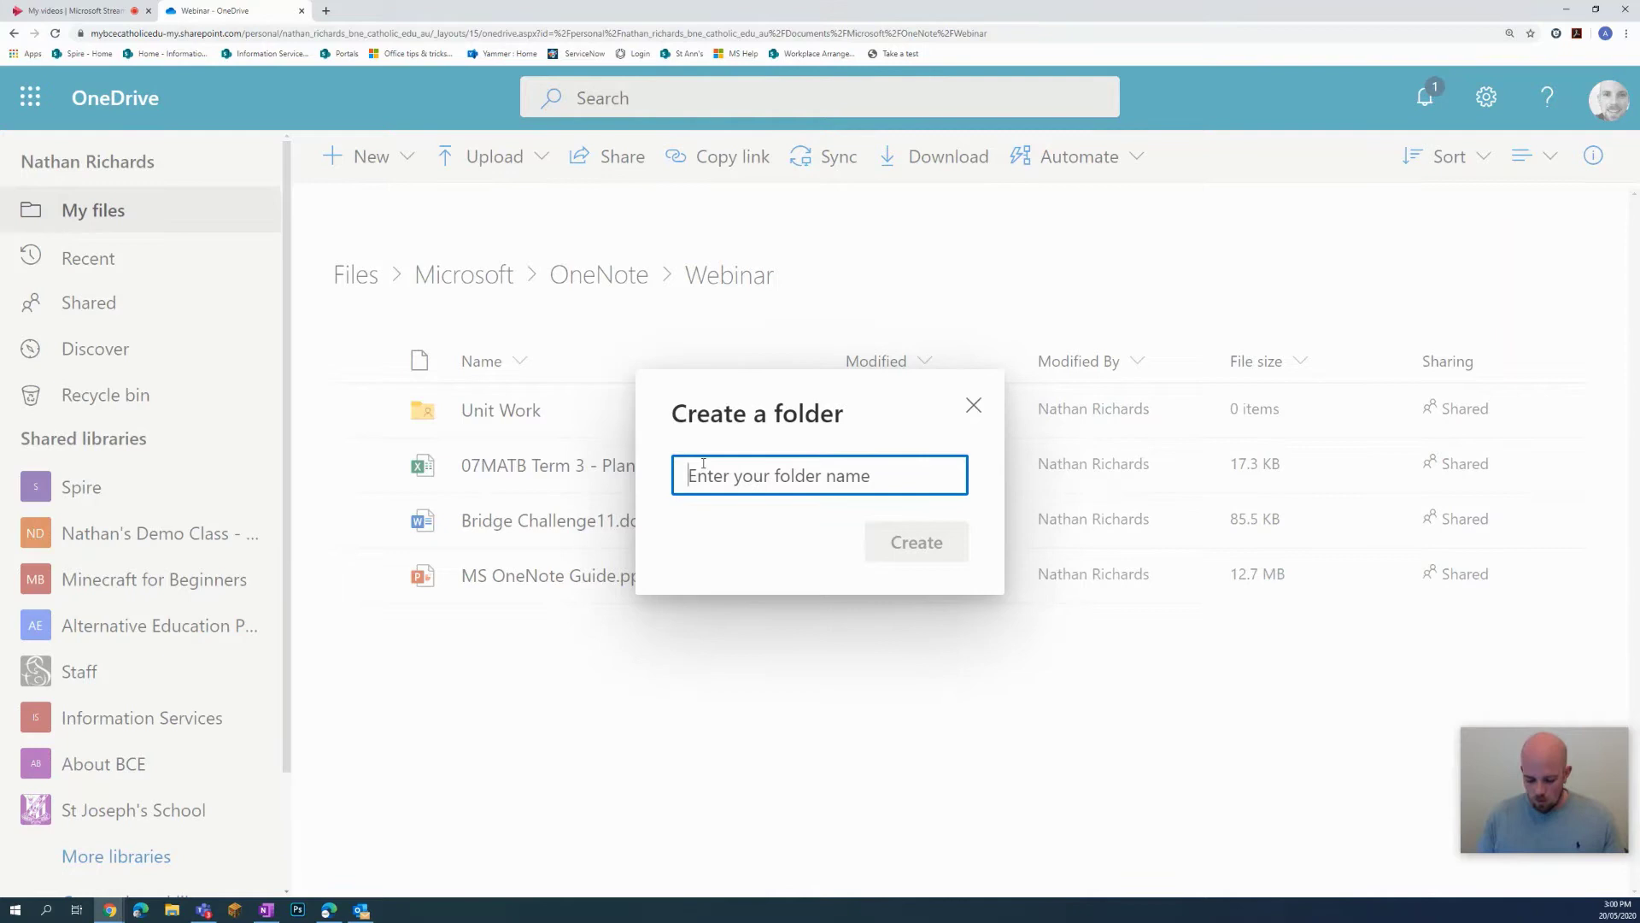
pyautogui.write('Video')
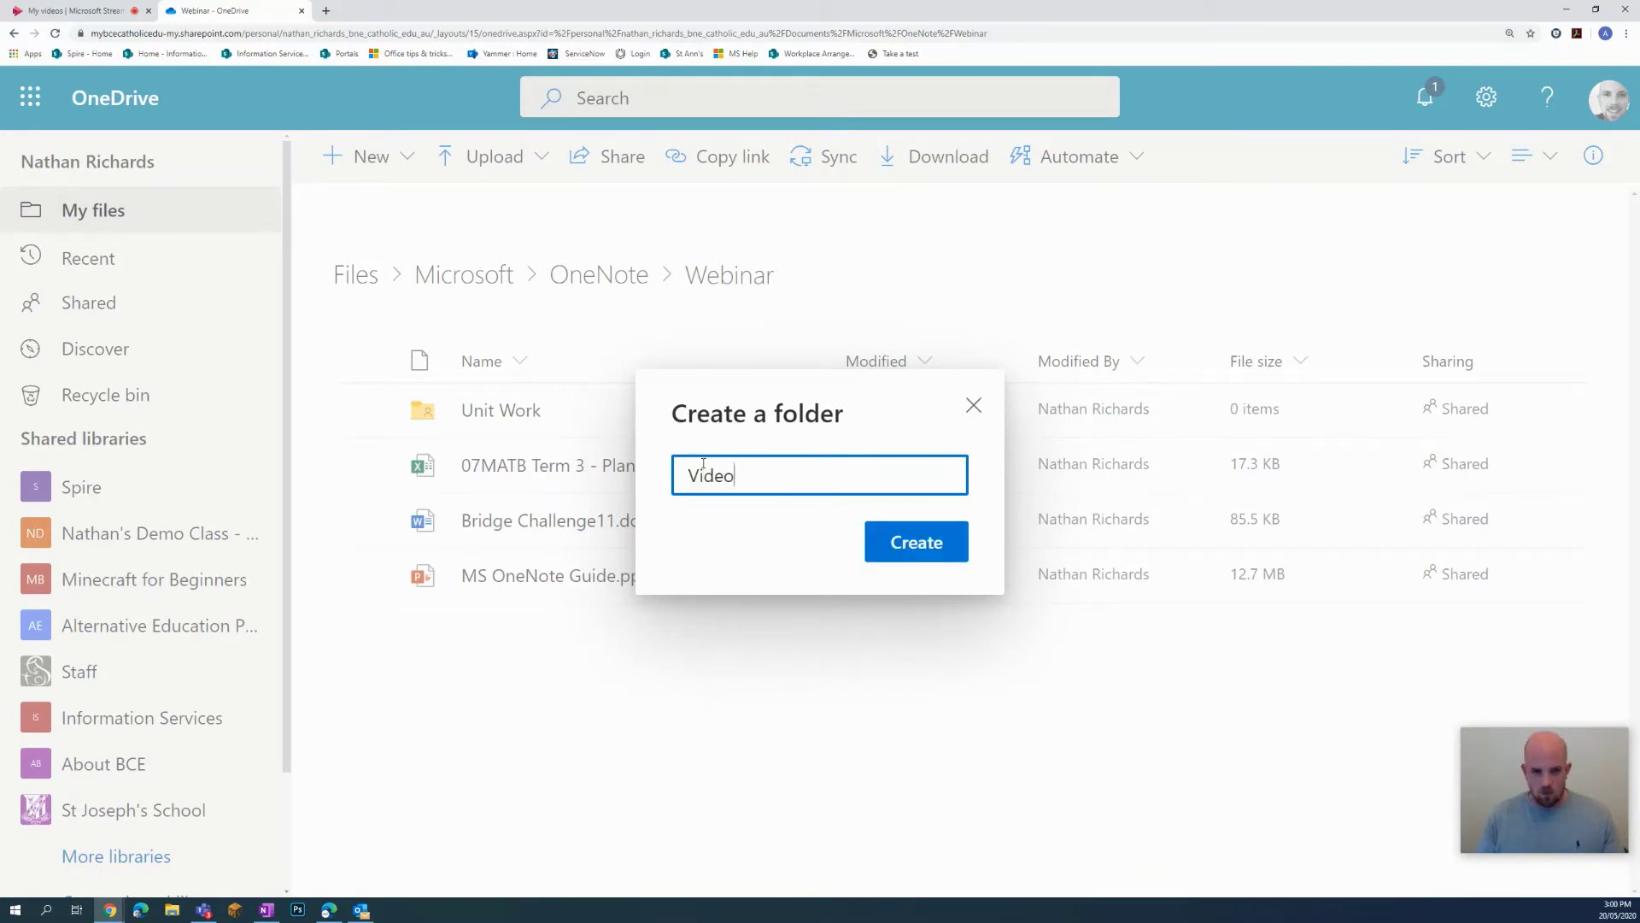
pyautogui.write(' Upload')
pyautogui.click(903, 551)
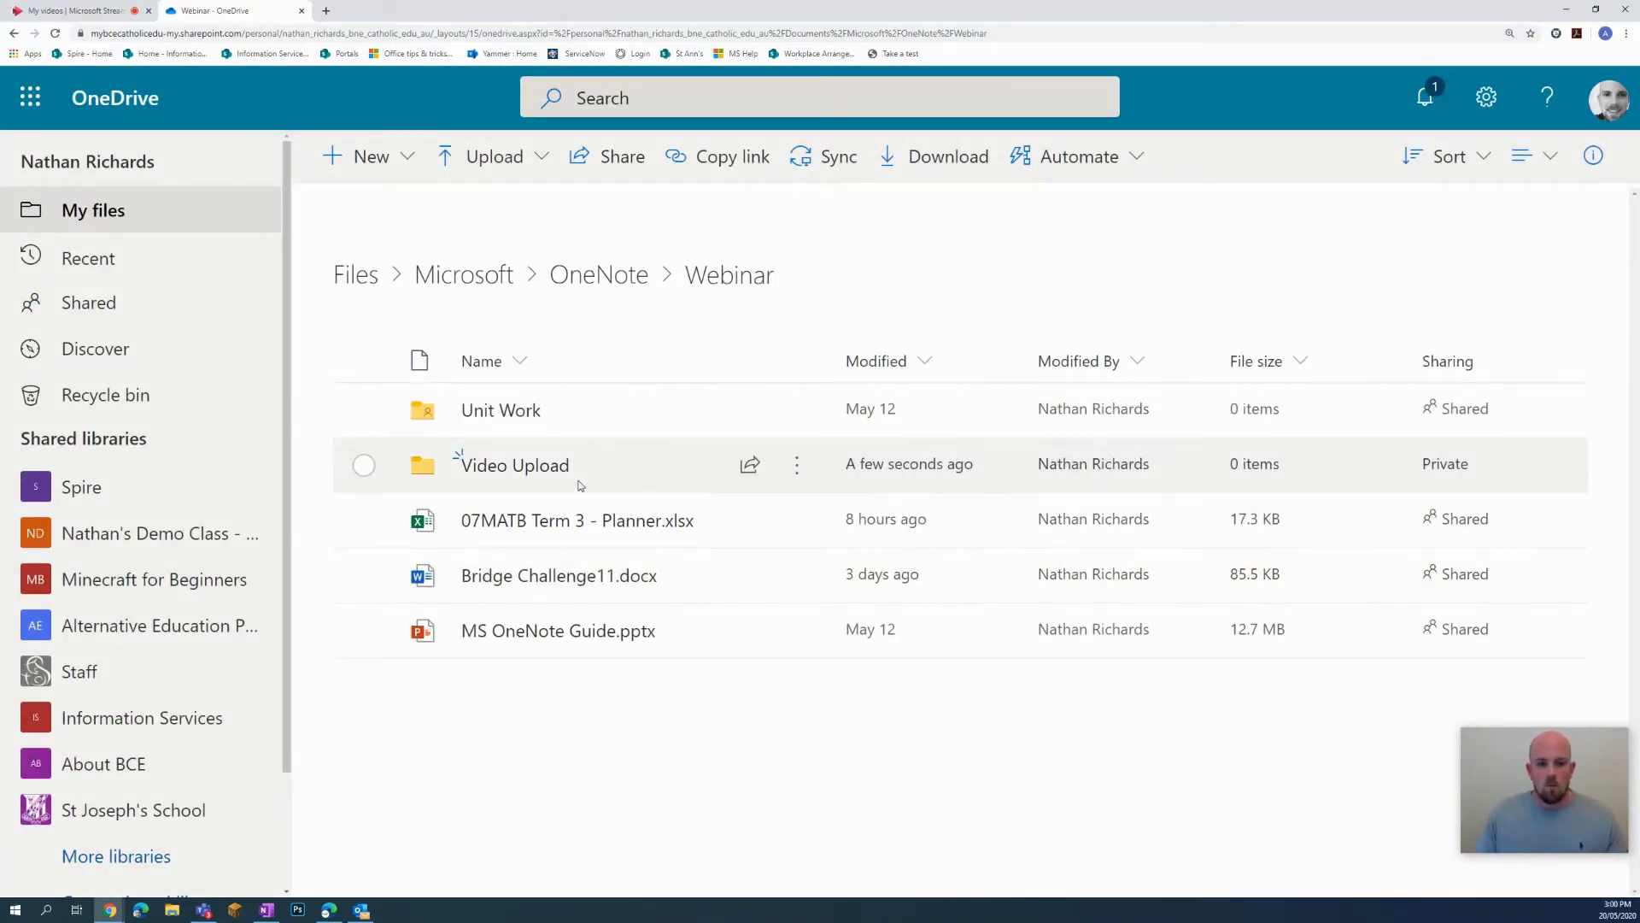
pyautogui.click(365, 466)
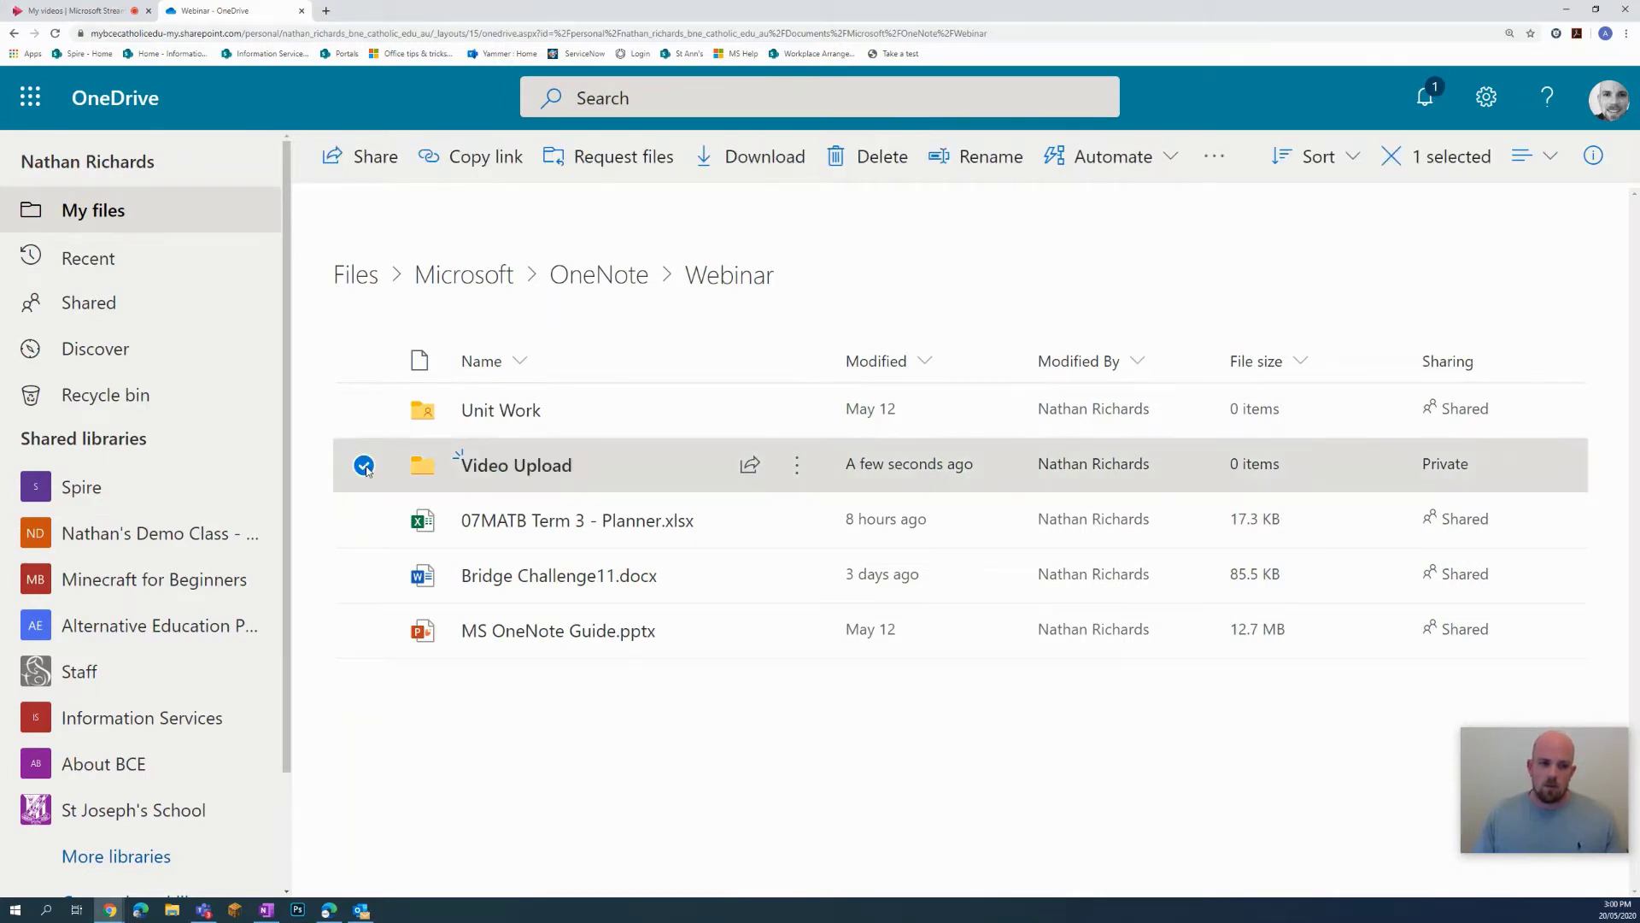
# Step: Request files into Video Upload under the name 'Media Video' and copy the upload link
pyautogui.click(629, 162)
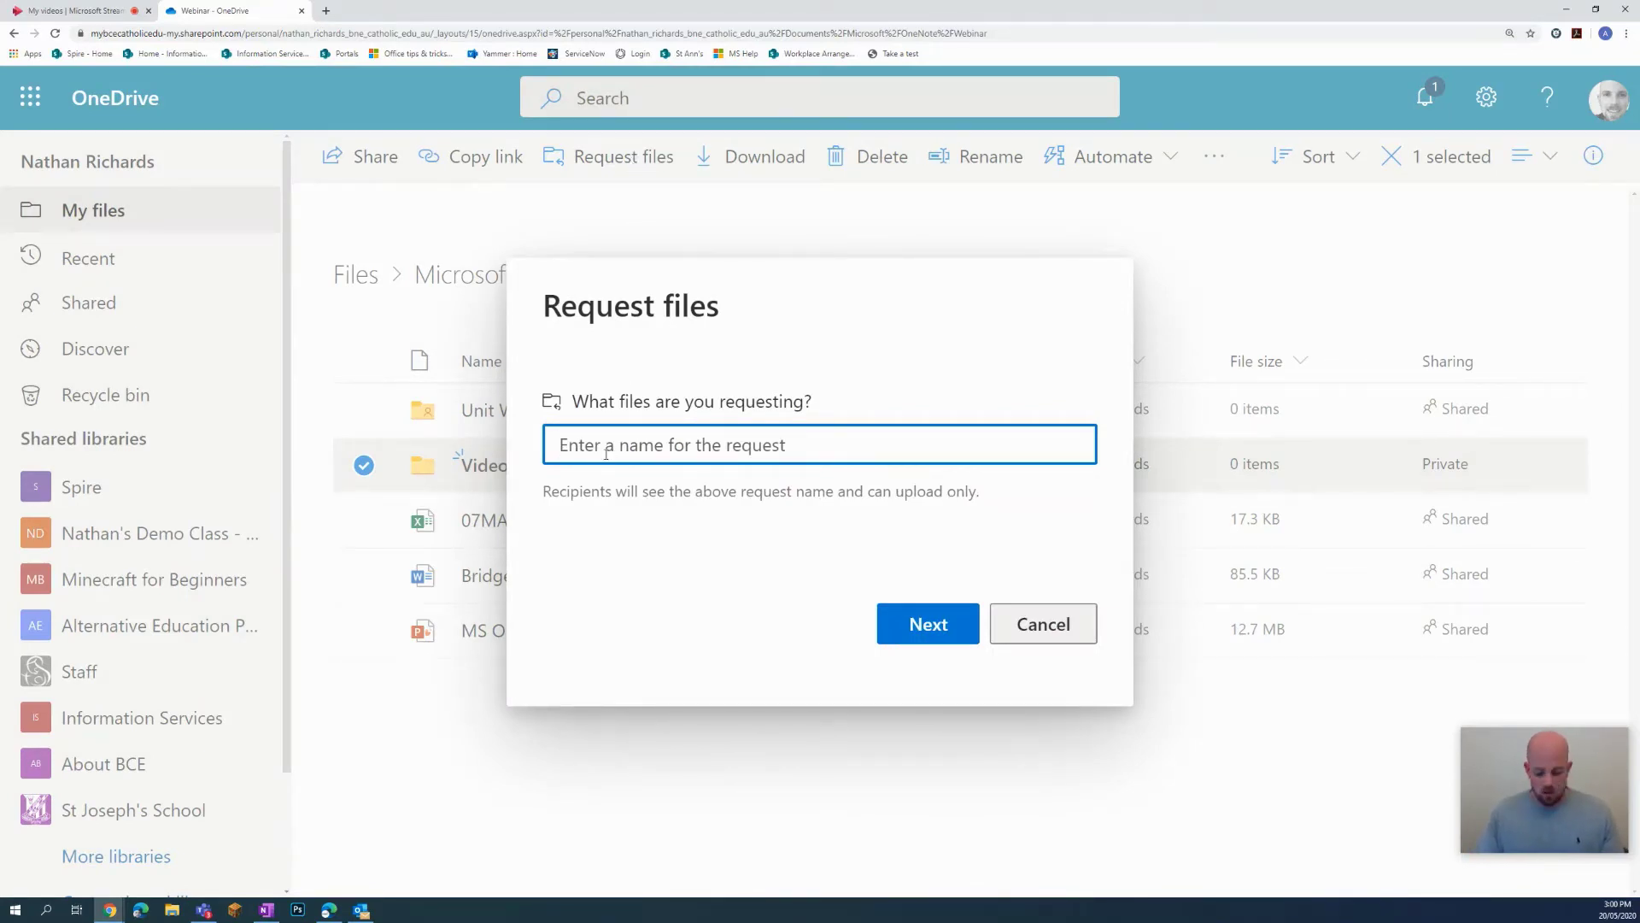
pyautogui.write('M')
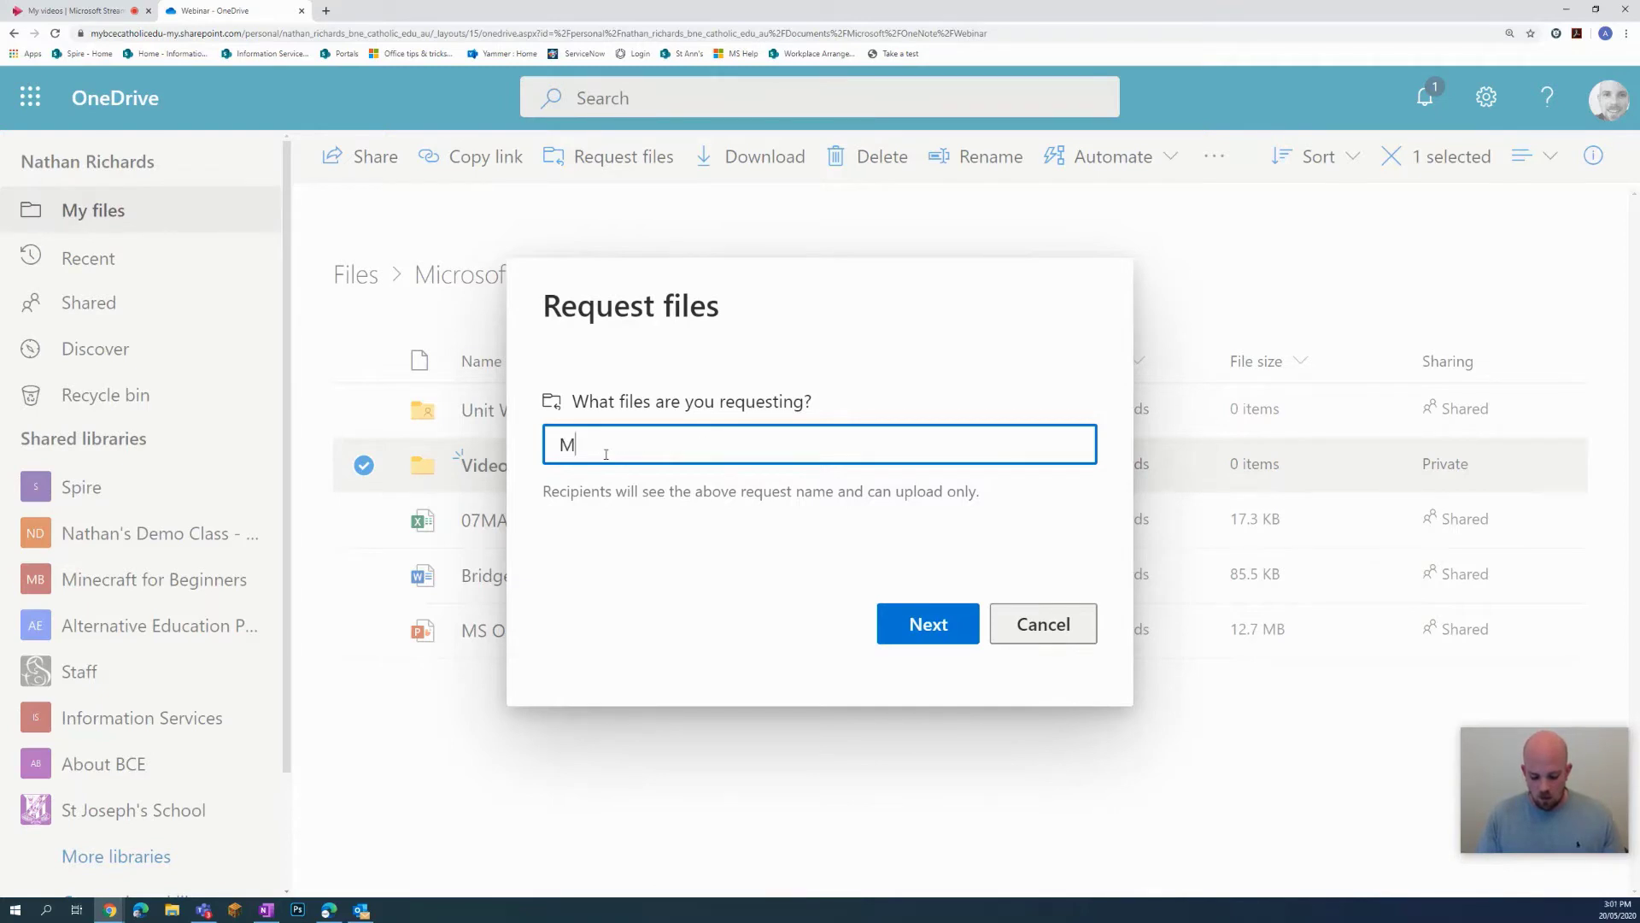
pyautogui.write('edia Video')
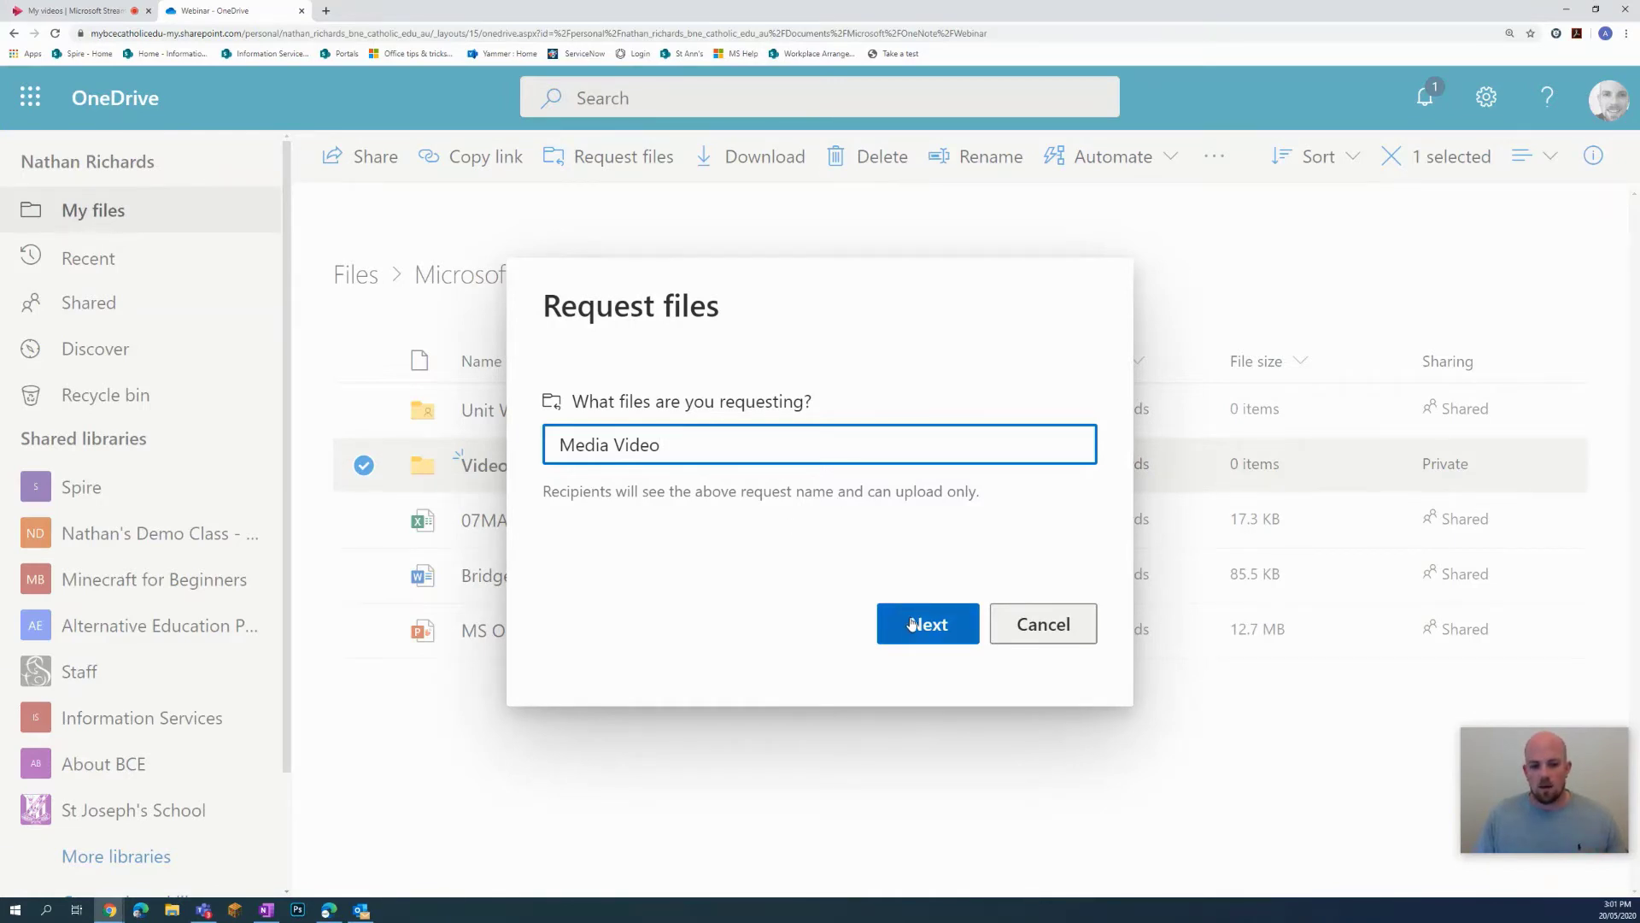
pyautogui.click(912, 624)
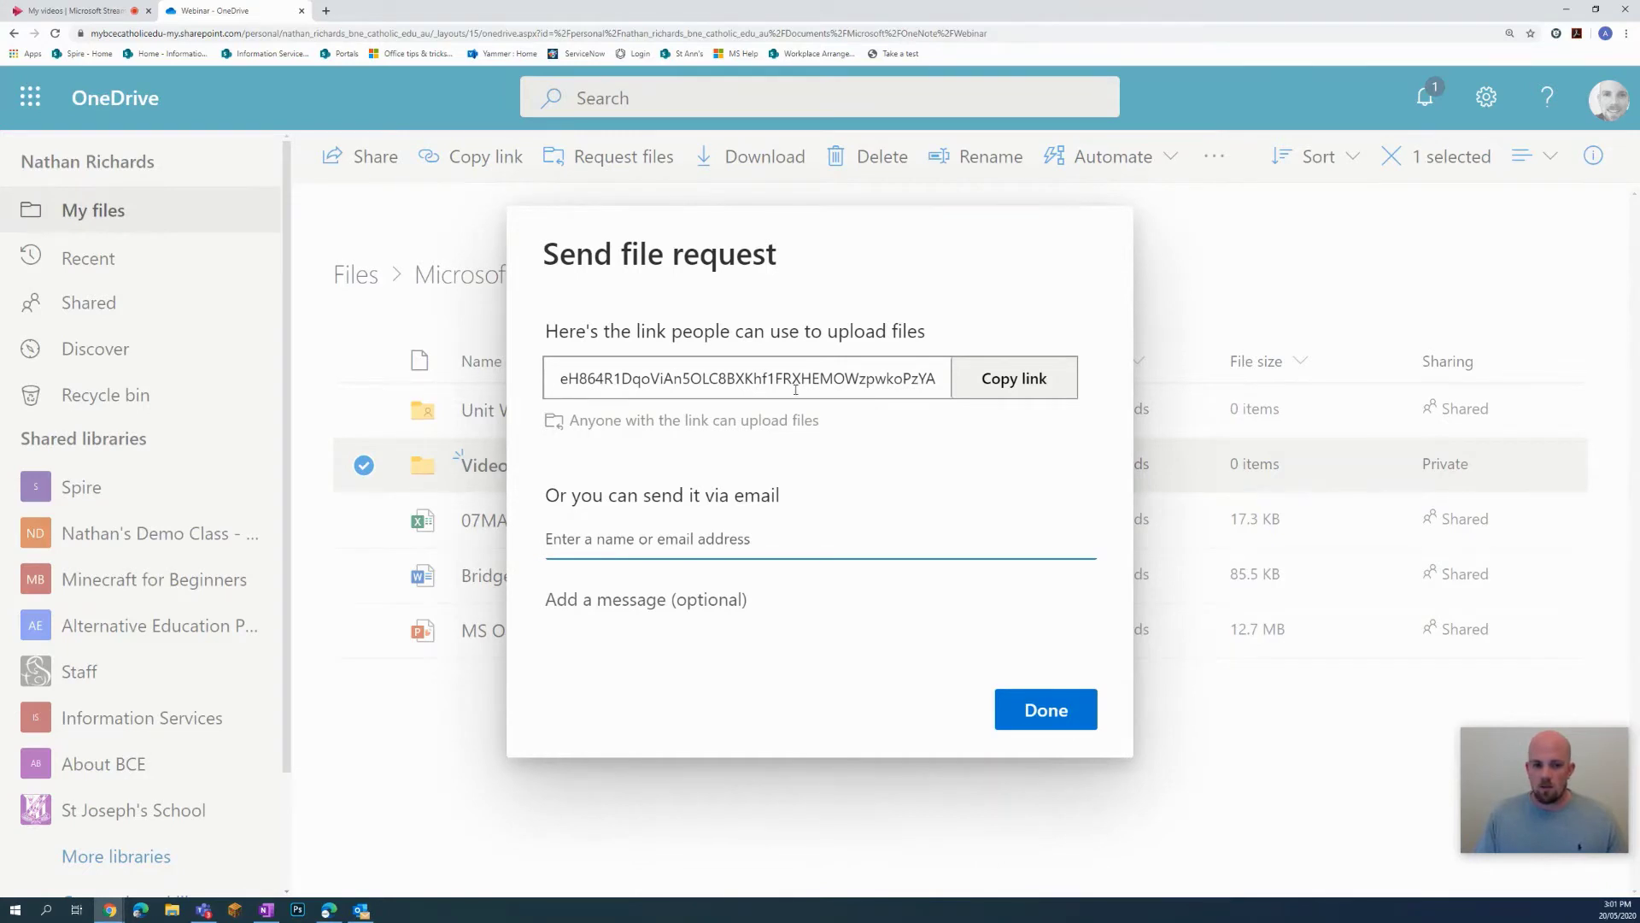
pyautogui.click(1008, 384)
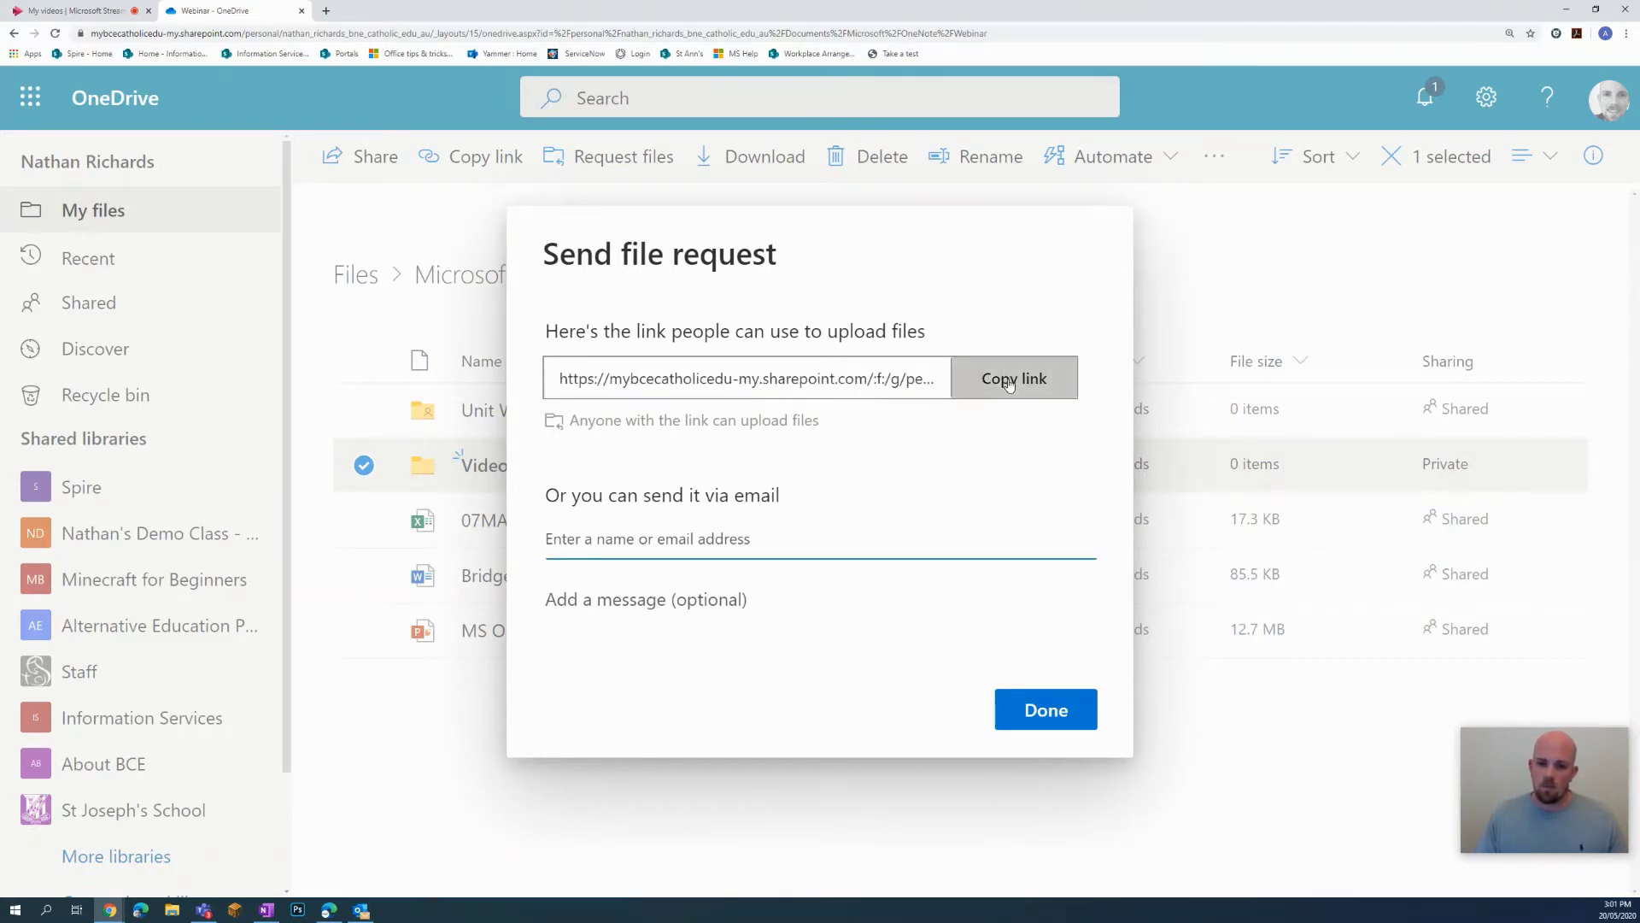
pyautogui.click(1047, 710)
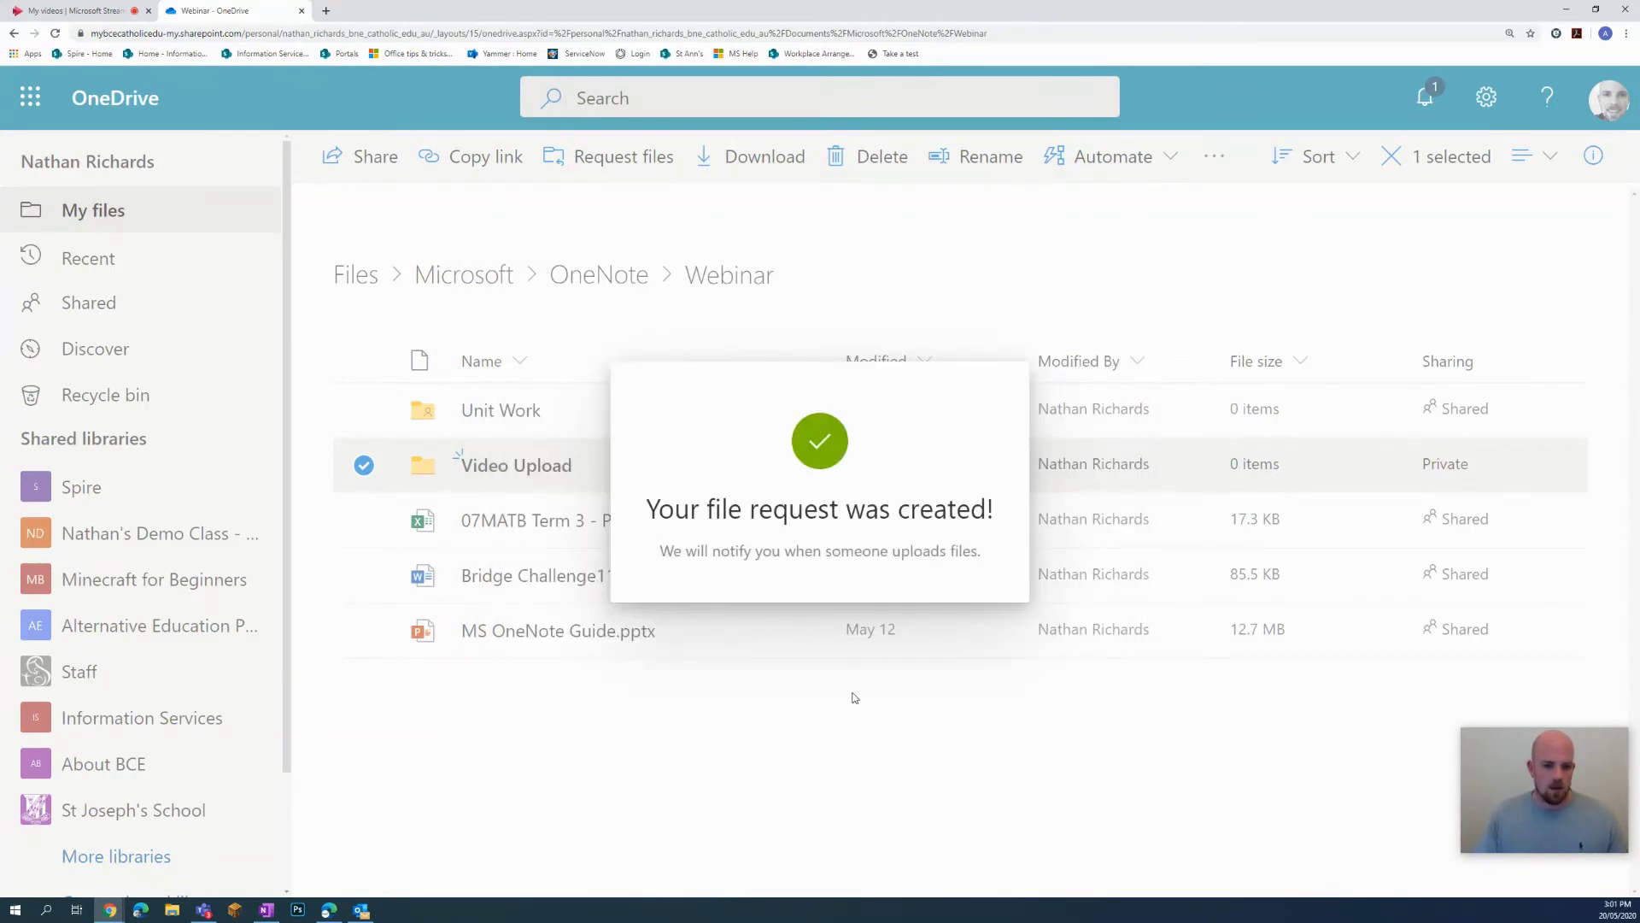
# Step: Back on the Requesting large files page, write 'Click HERE to upload your video' in the note
pyautogui.click(268, 911)
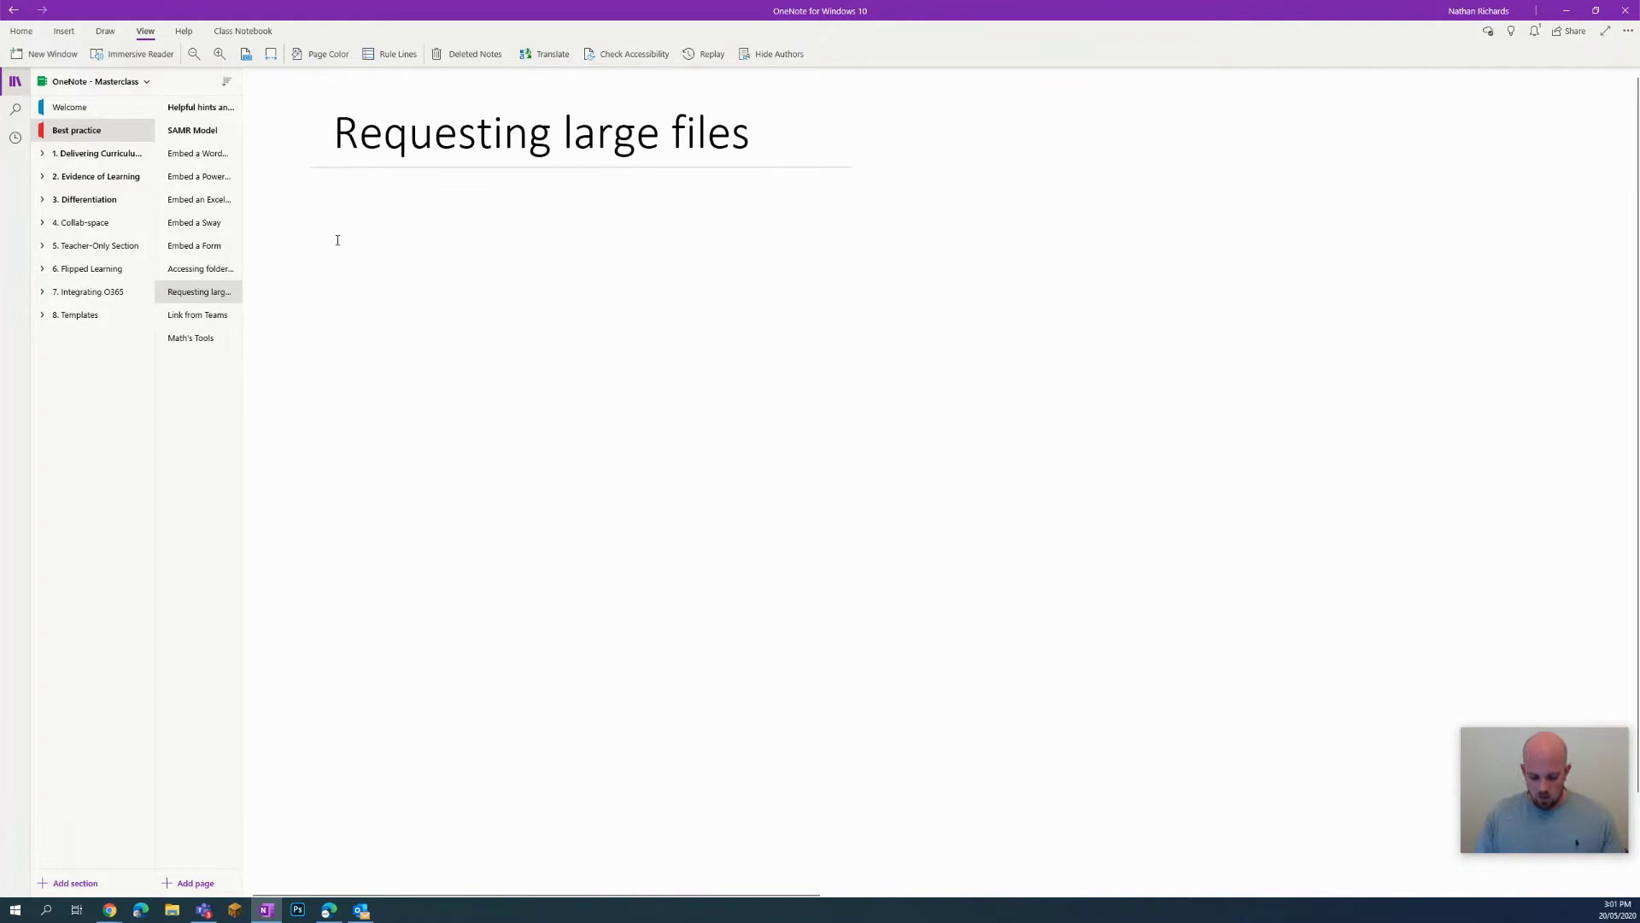
pyautogui.write('Clic')
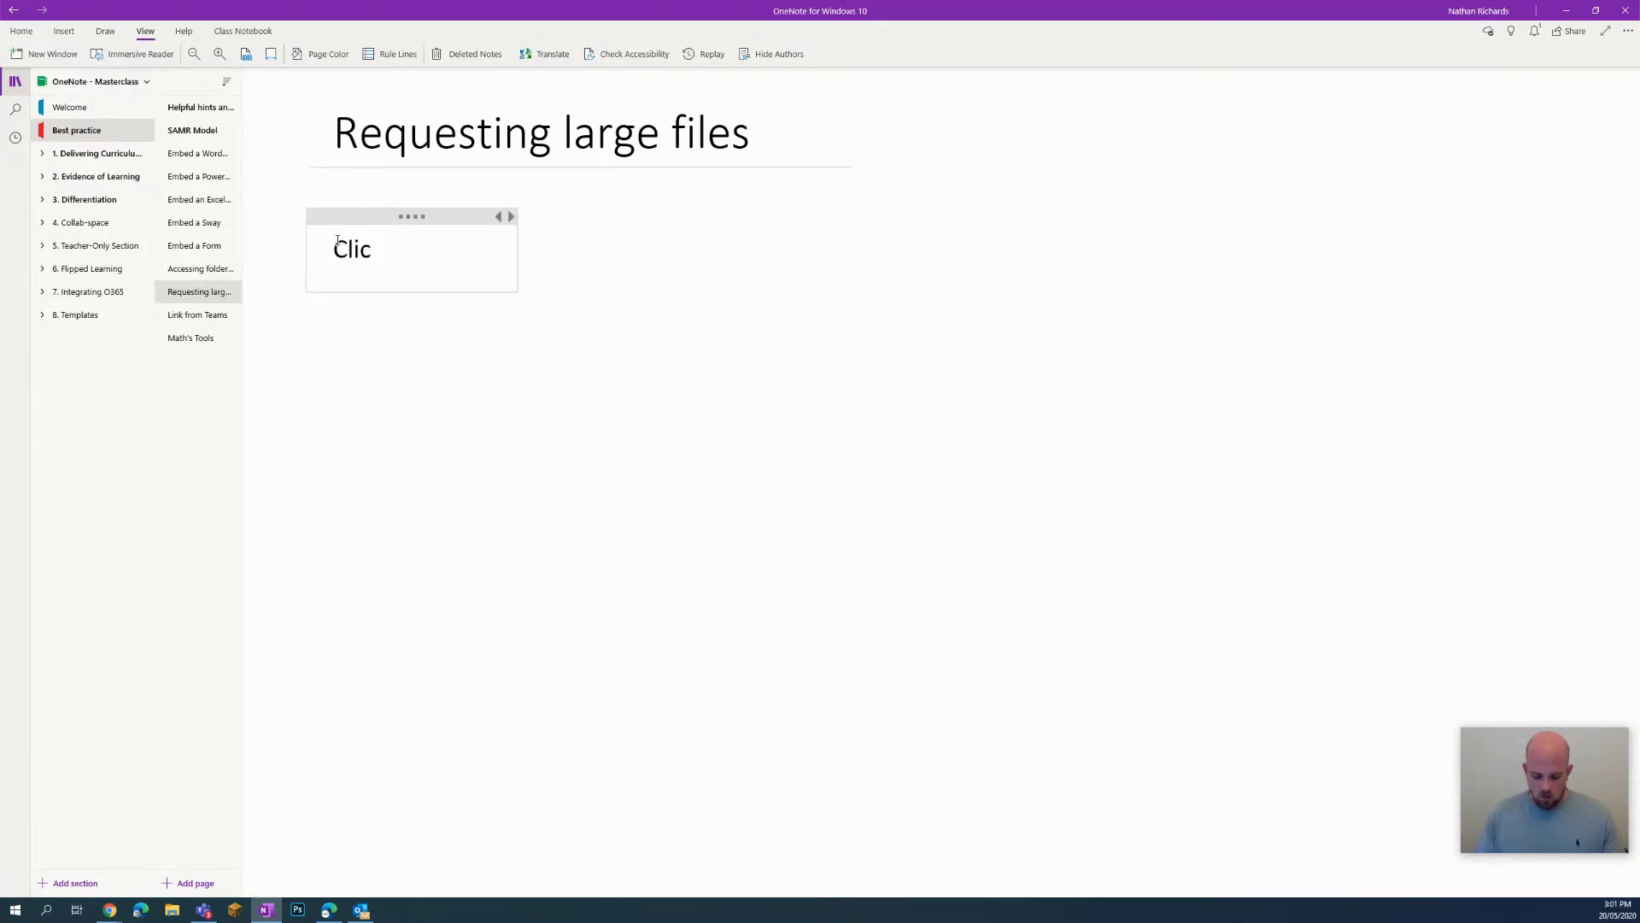
pyautogui.write('k')
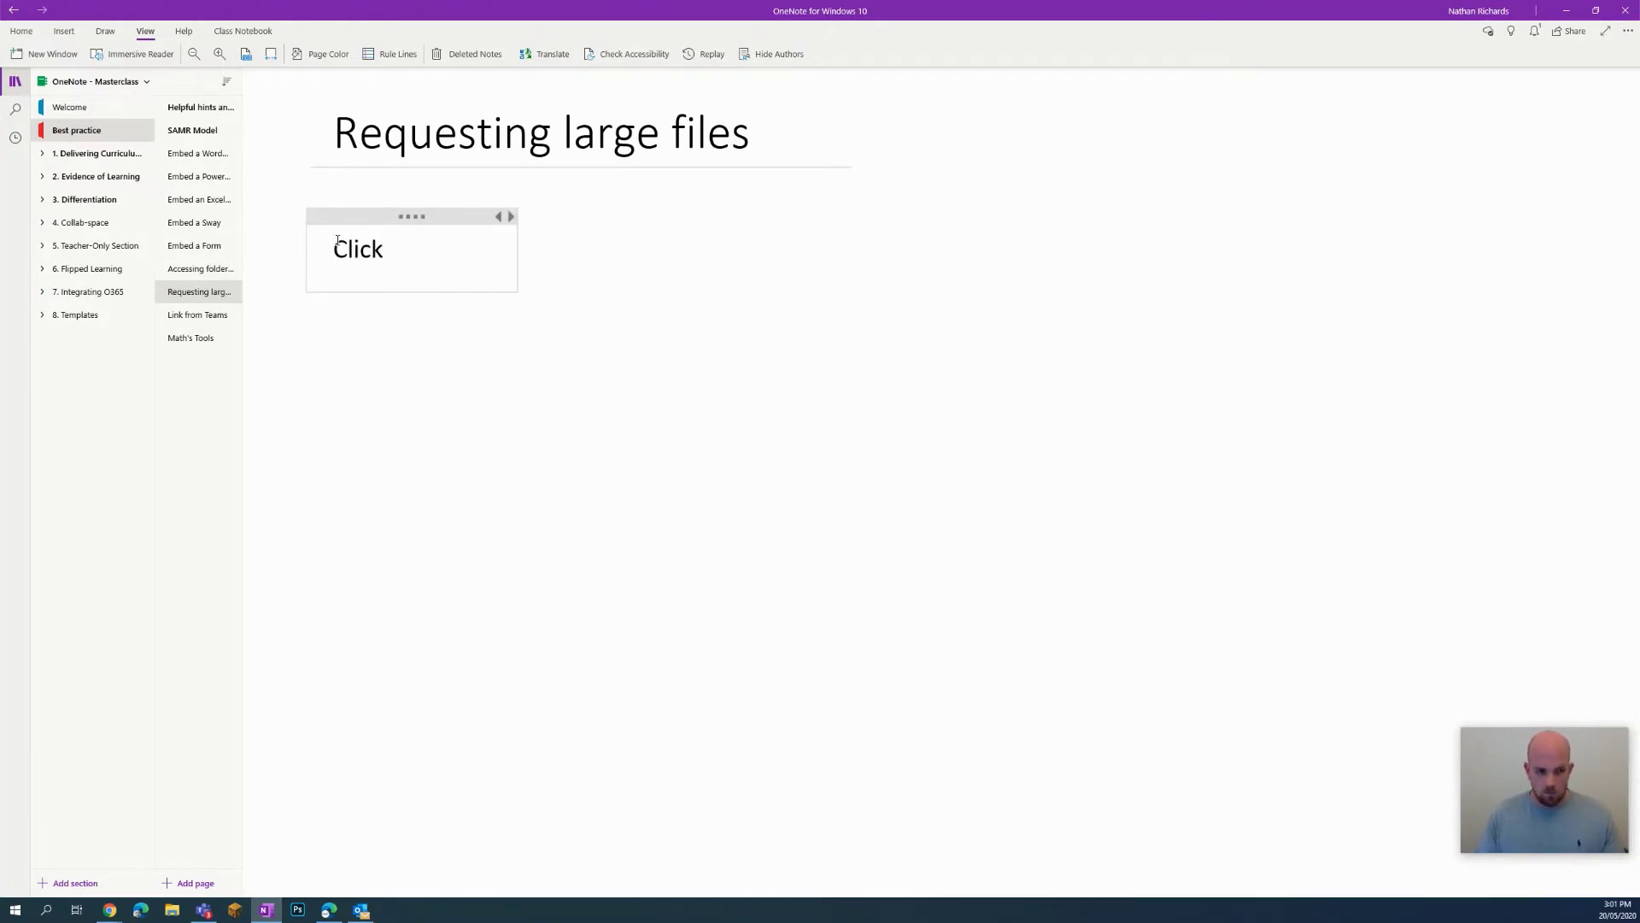
pyautogui.write(' HERE to ')
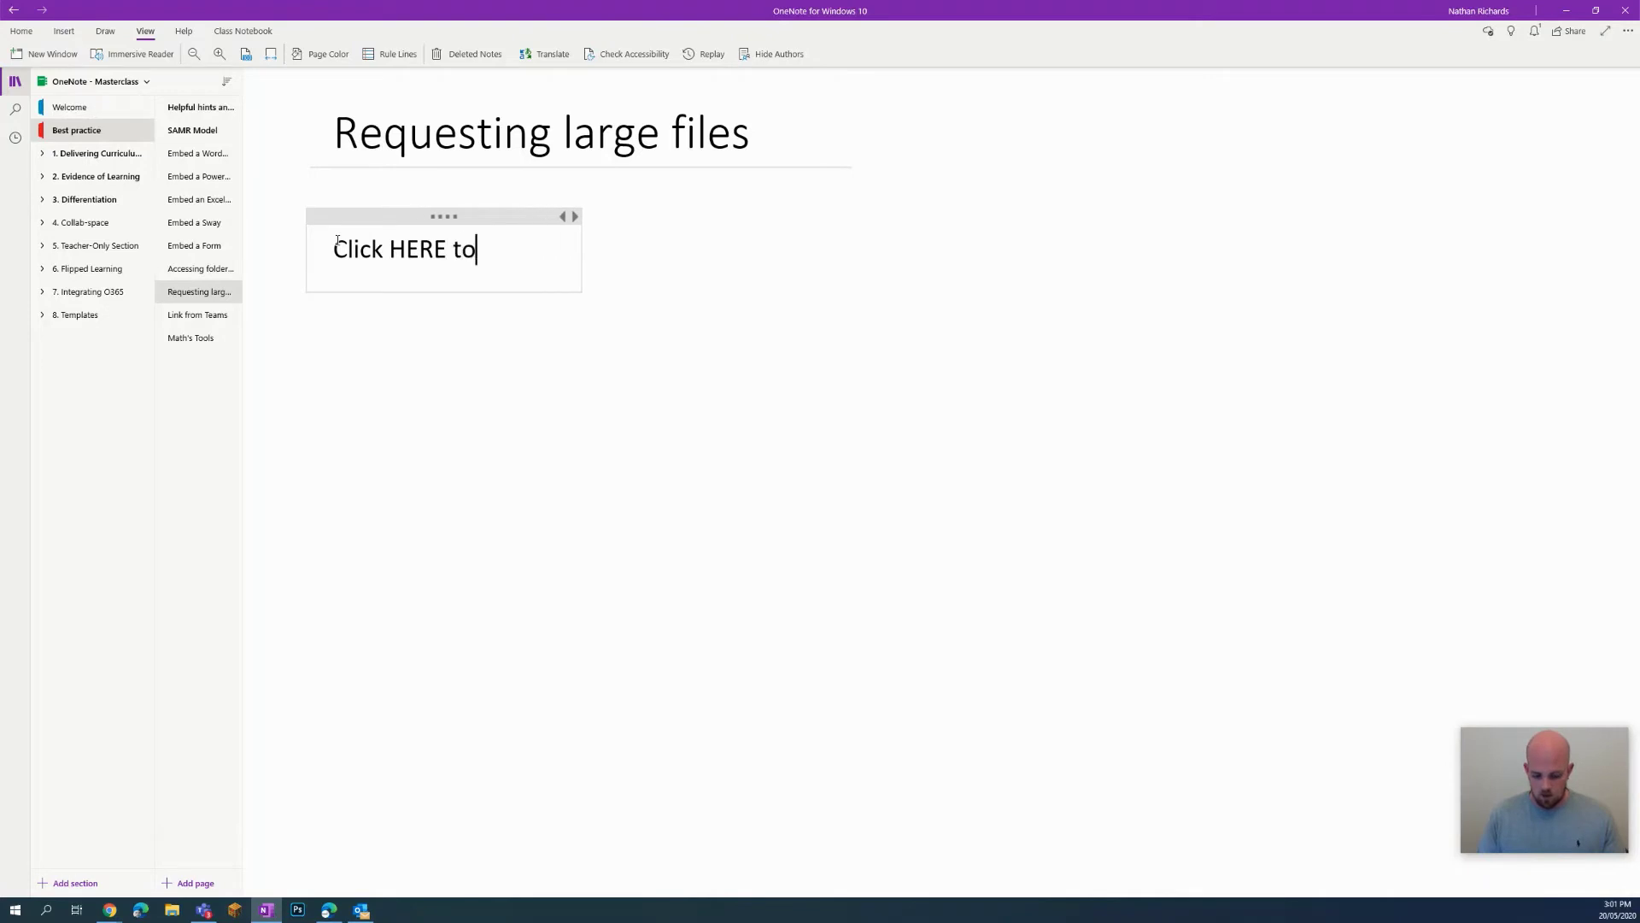
pyautogui.write('upload')
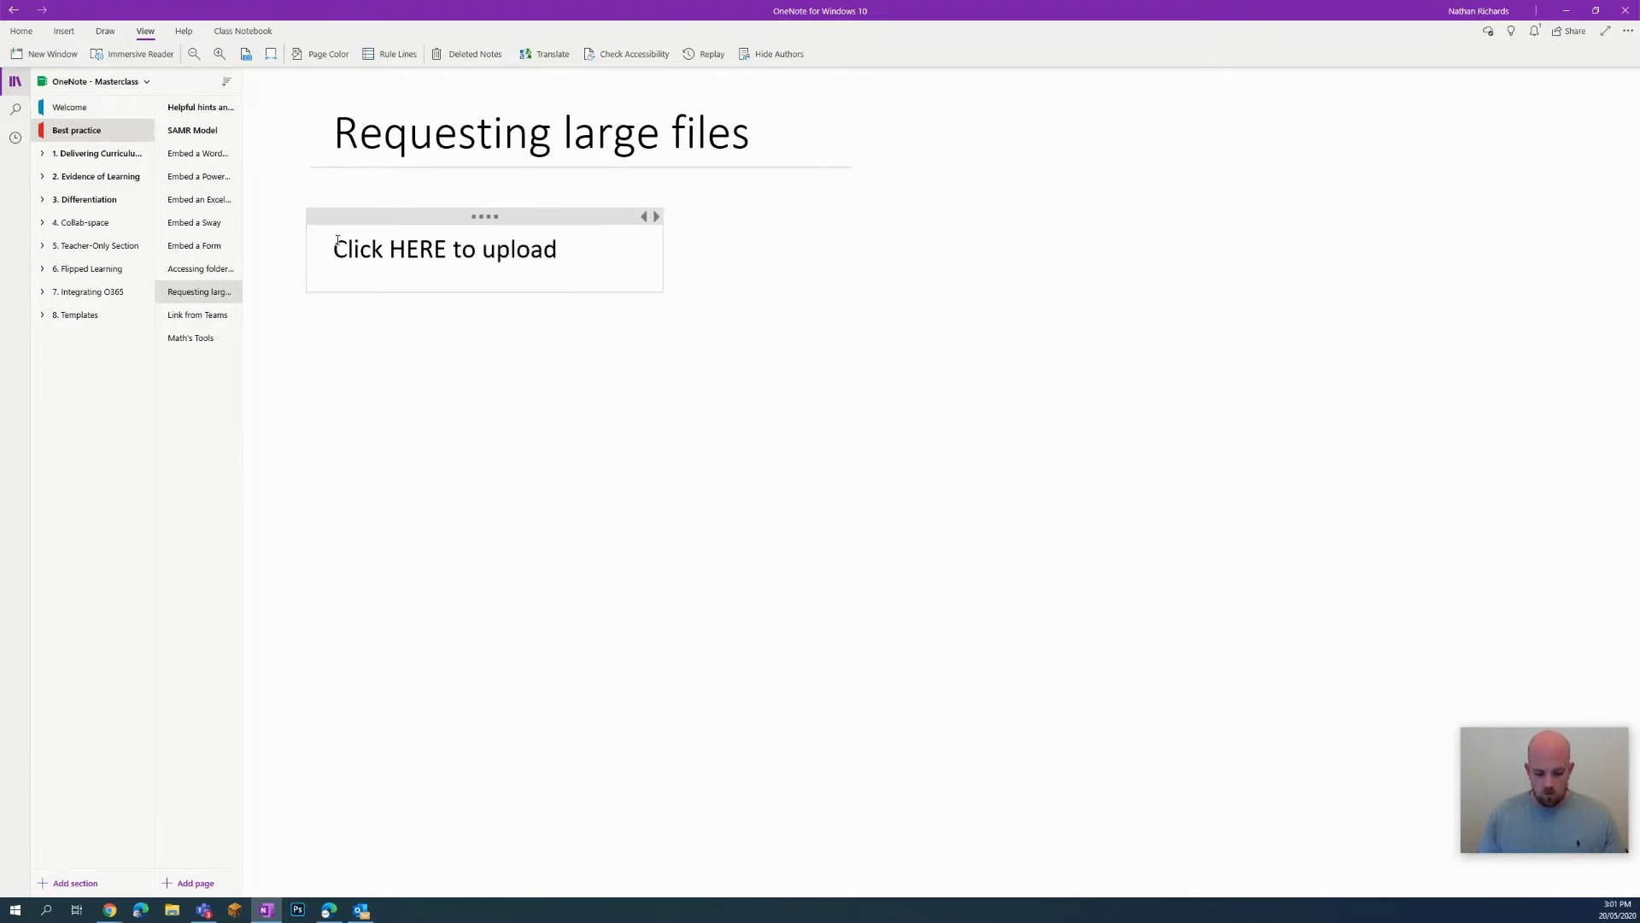
pyautogui.write(' your video')
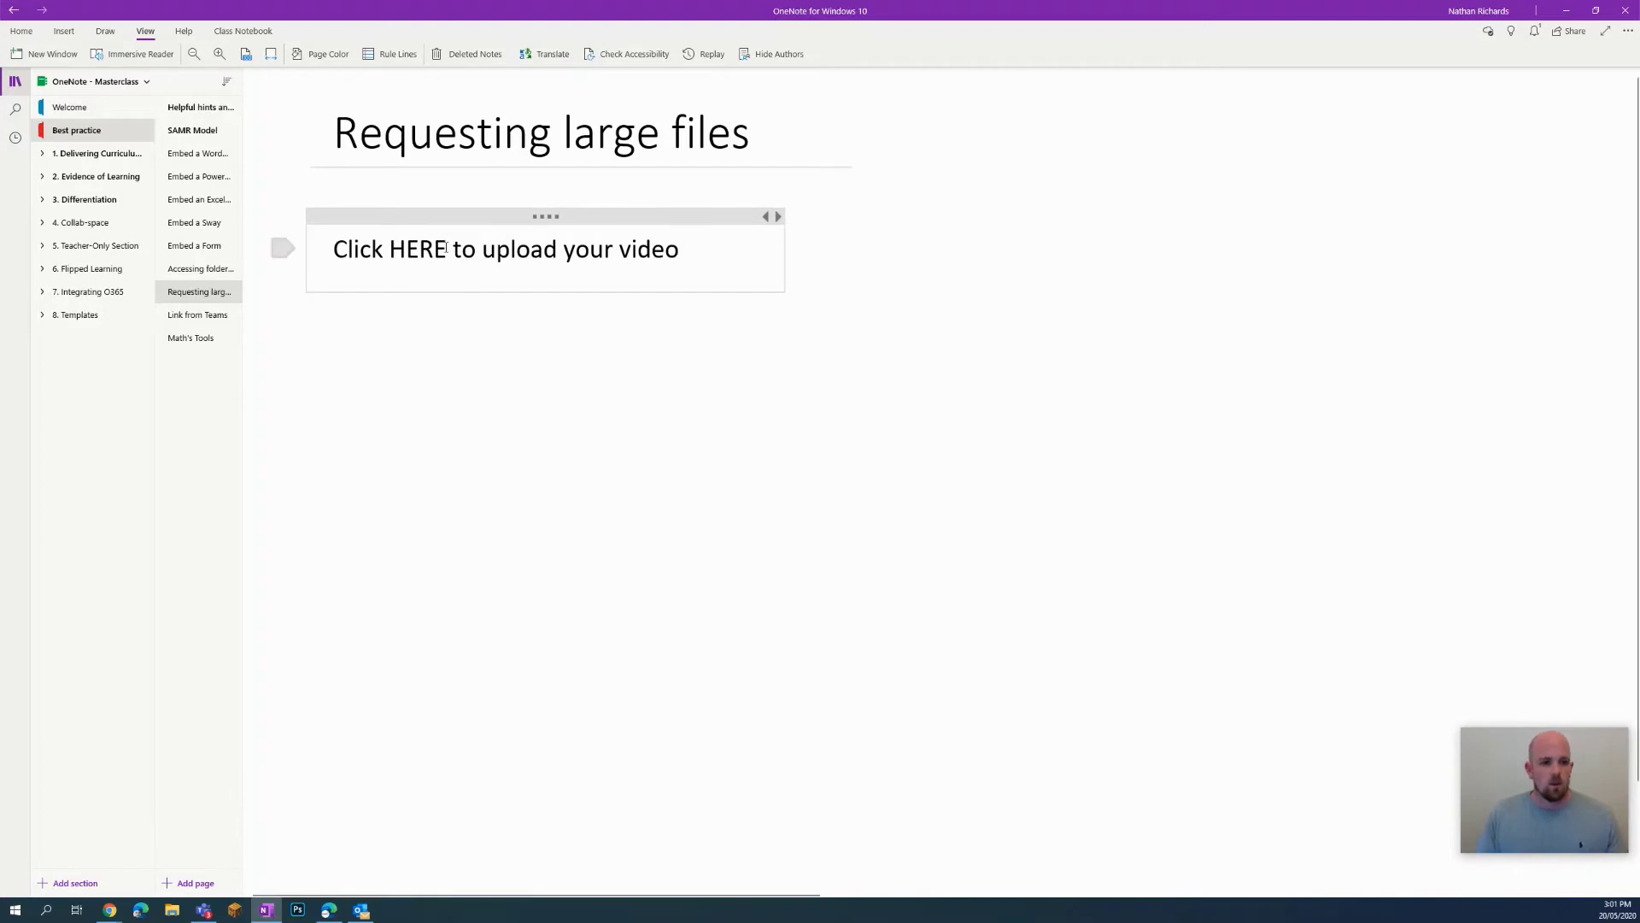
# Step: Hyperlink the word HERE to the pasted SharePoint file-request address, then click it to test
pyautogui.moveTo(448, 250); pyautogui.dragTo(390, 249)
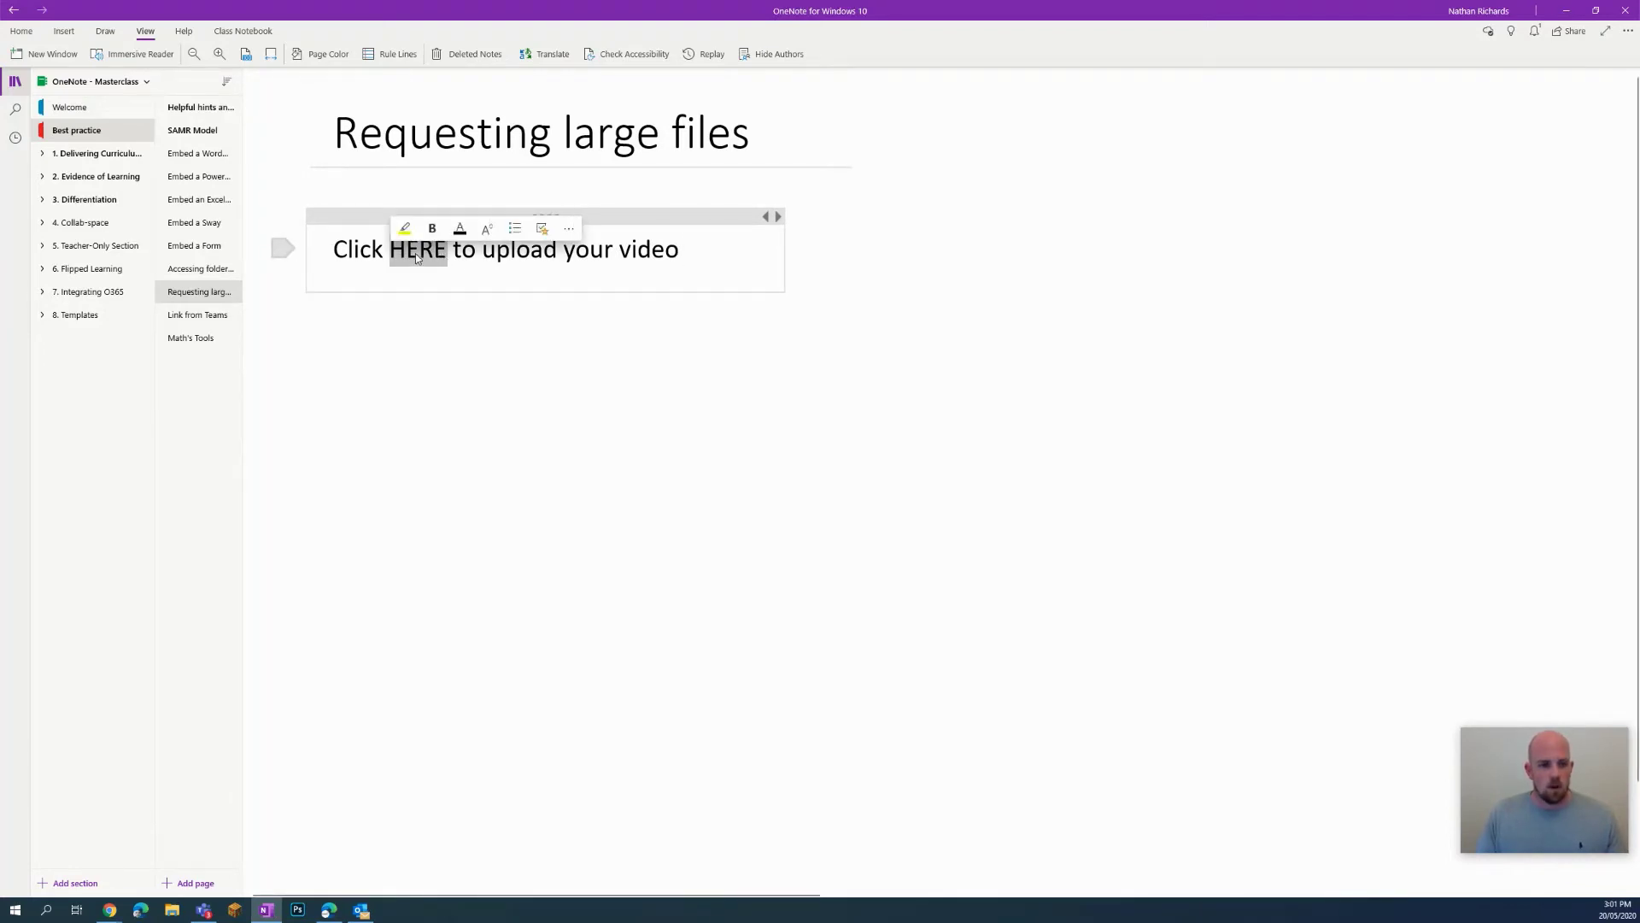
pyautogui.rightClick(416, 257)
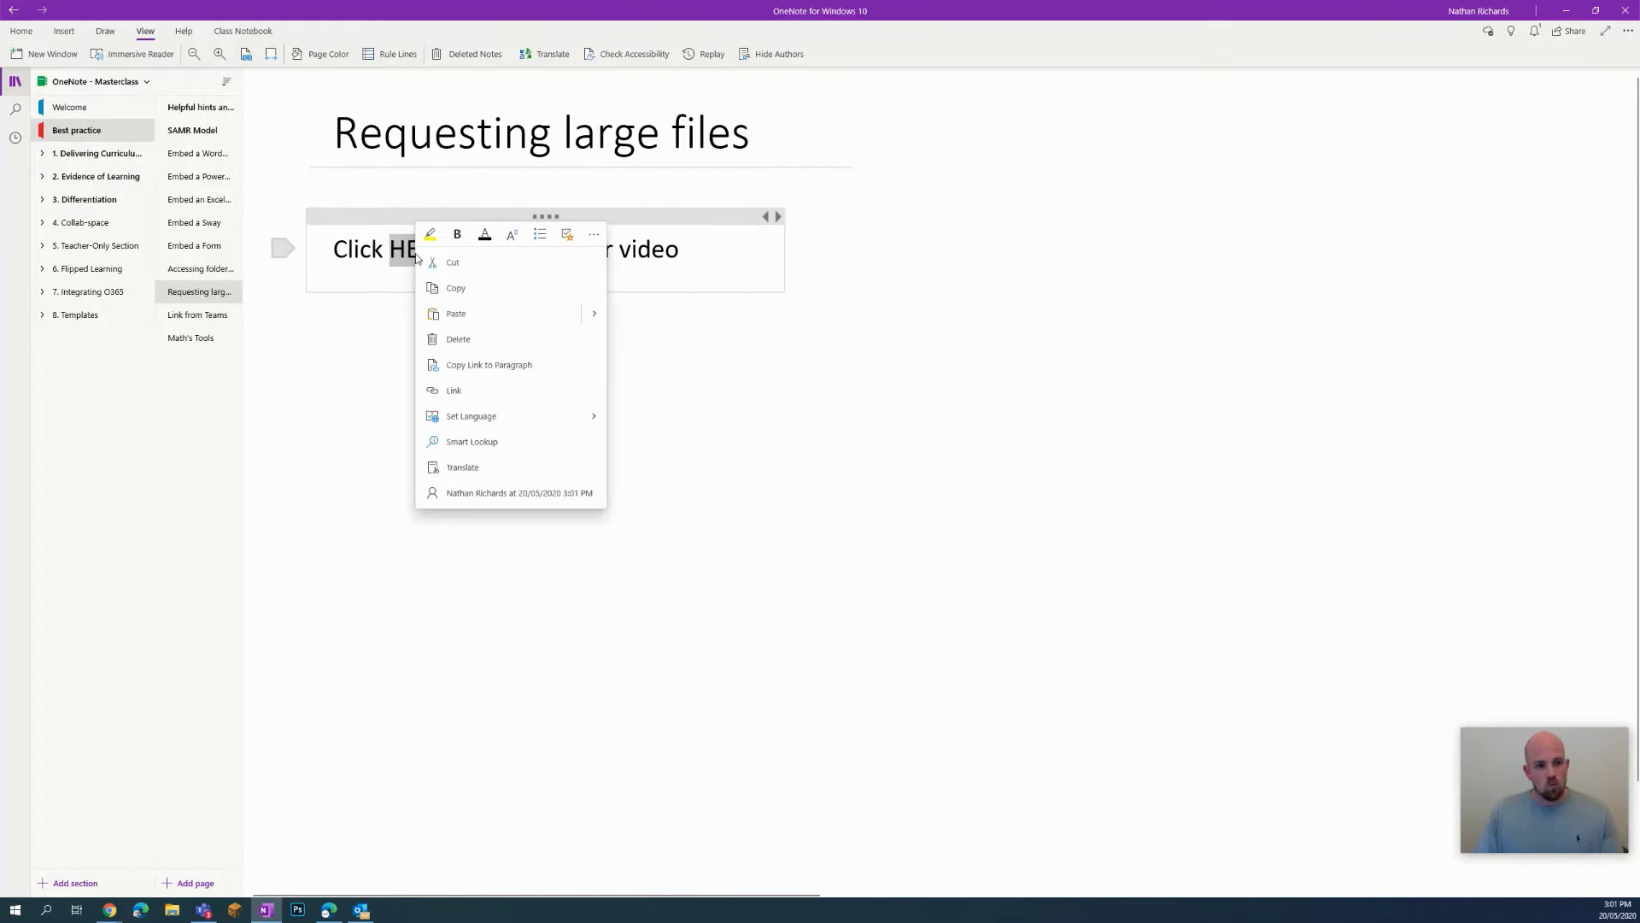
pyautogui.click(465, 391)
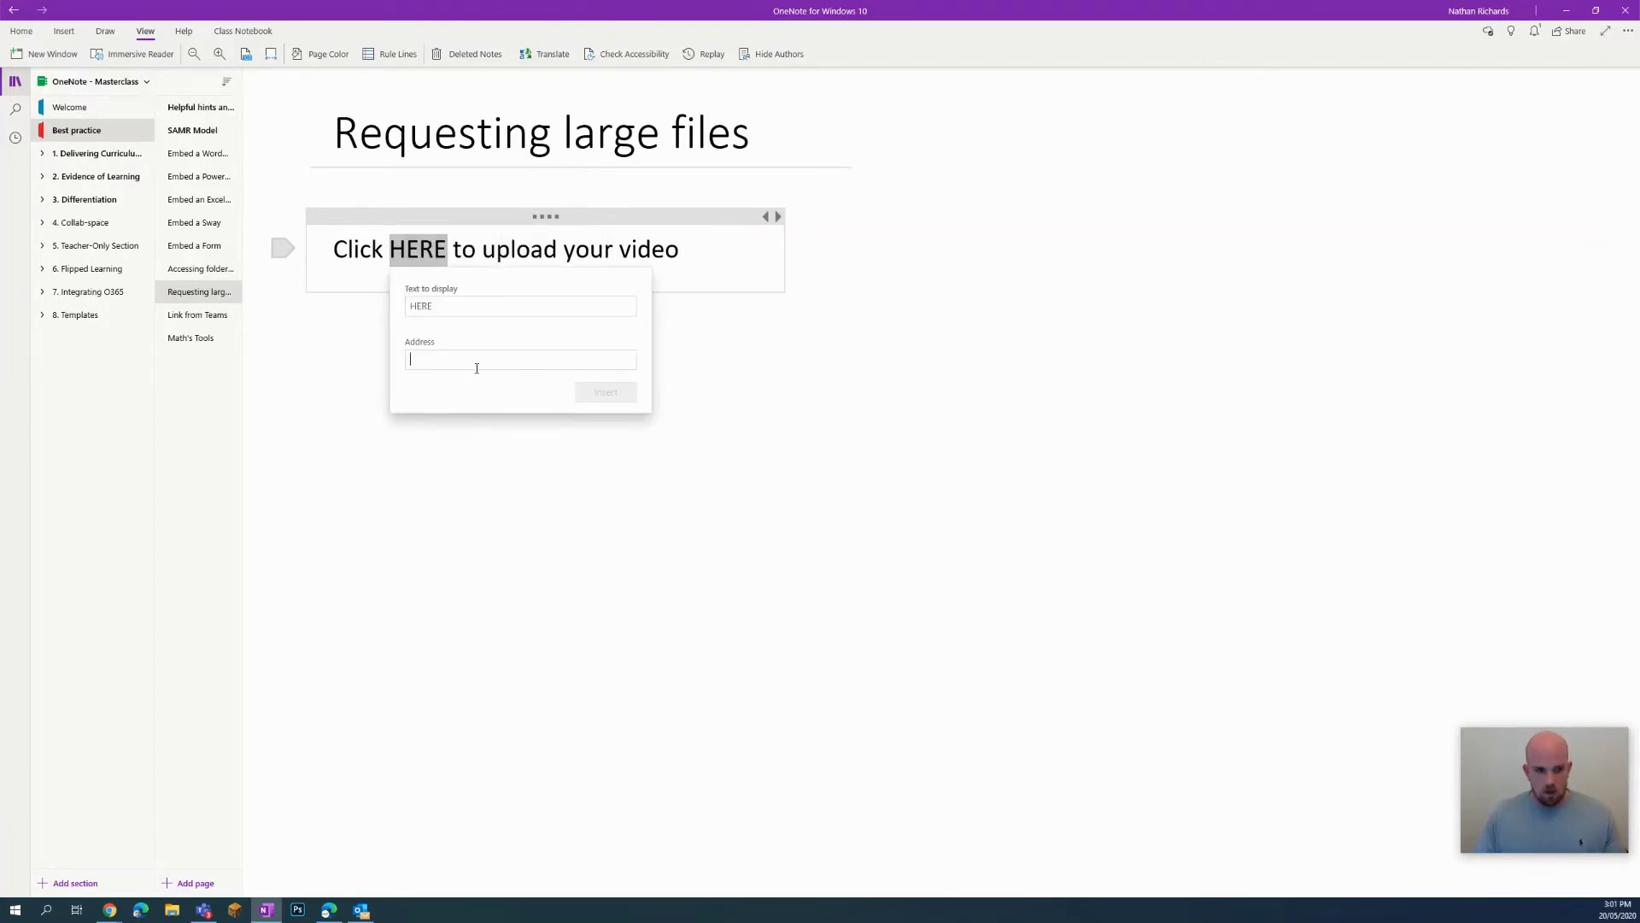
pyautogui.rightClick(431, 359)
pyautogui.click(445, 371)
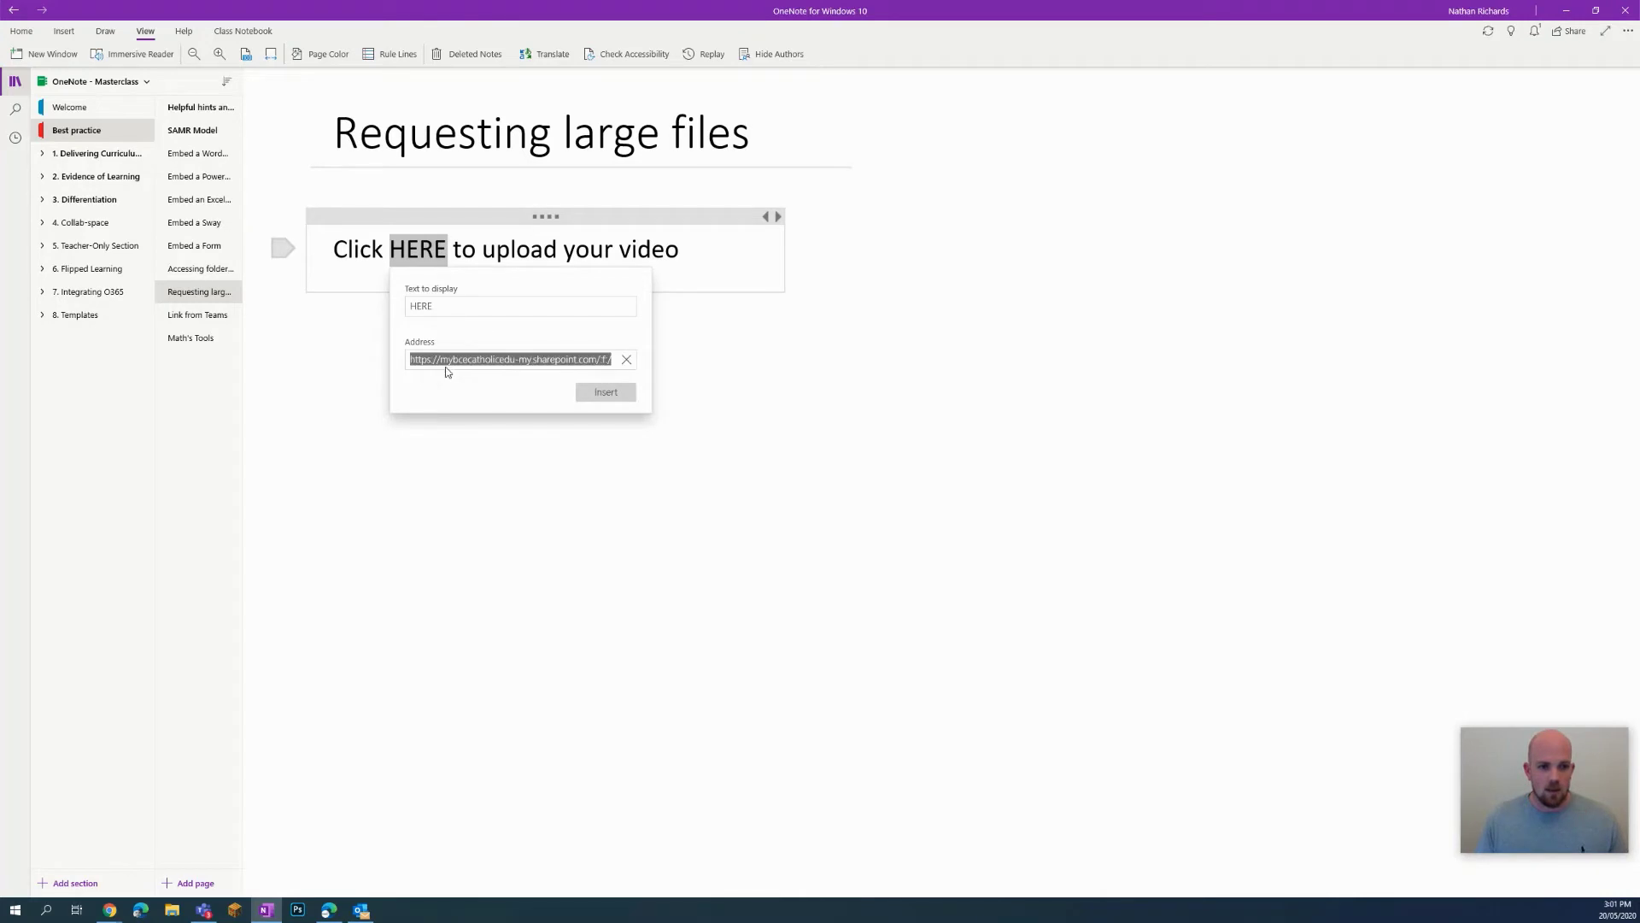
pyautogui.click(598, 395)
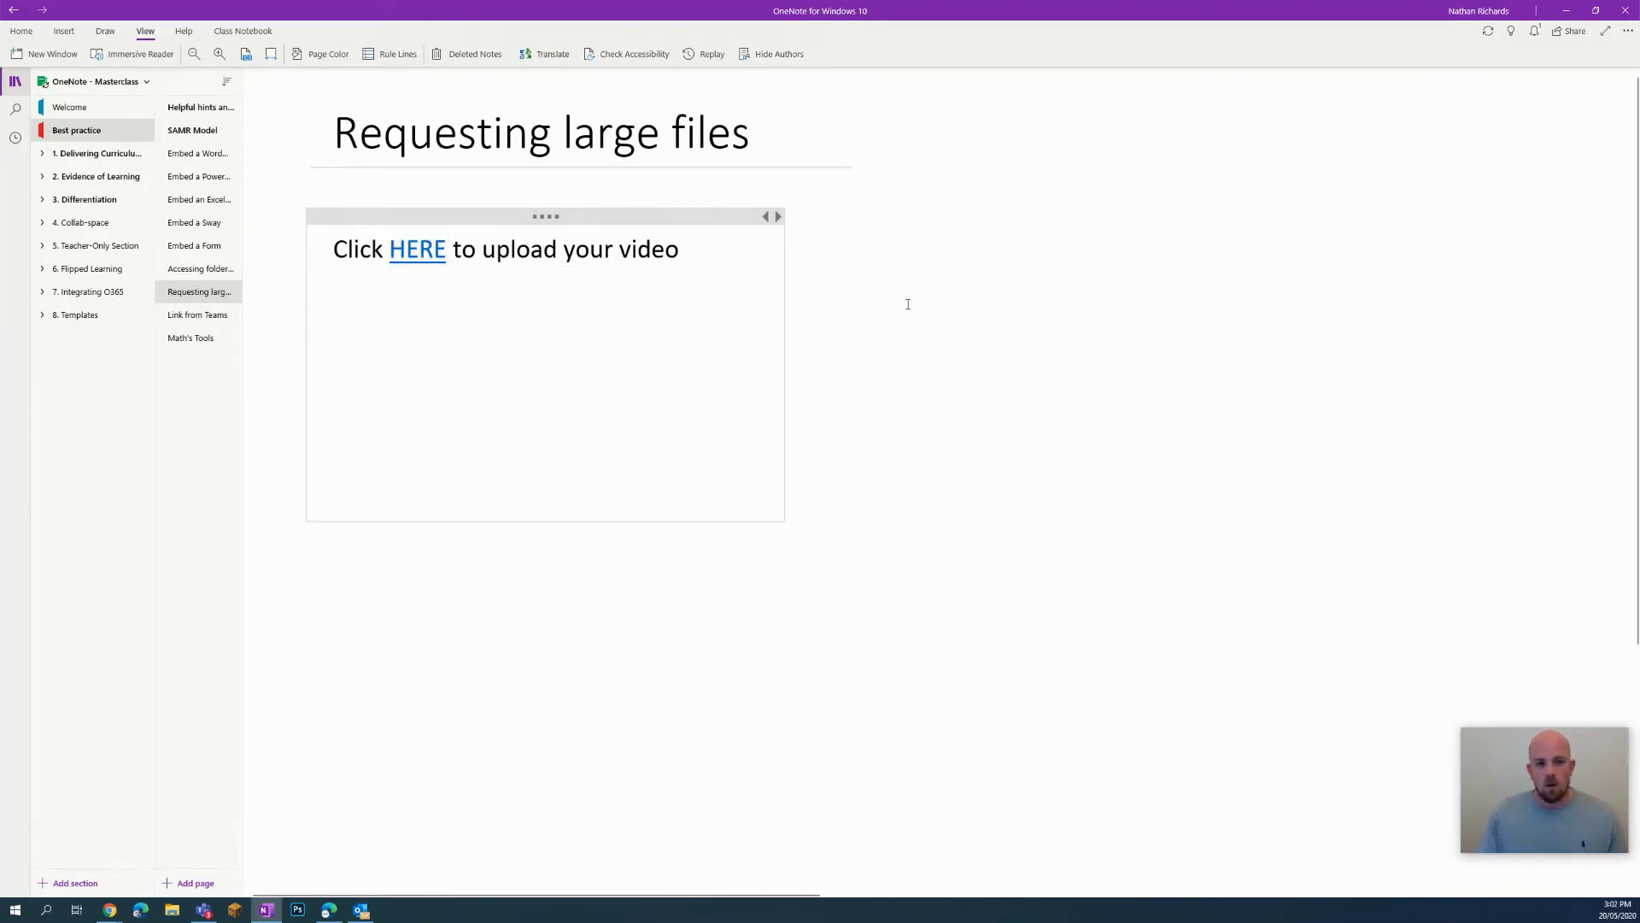
pyautogui.click(948, 293)
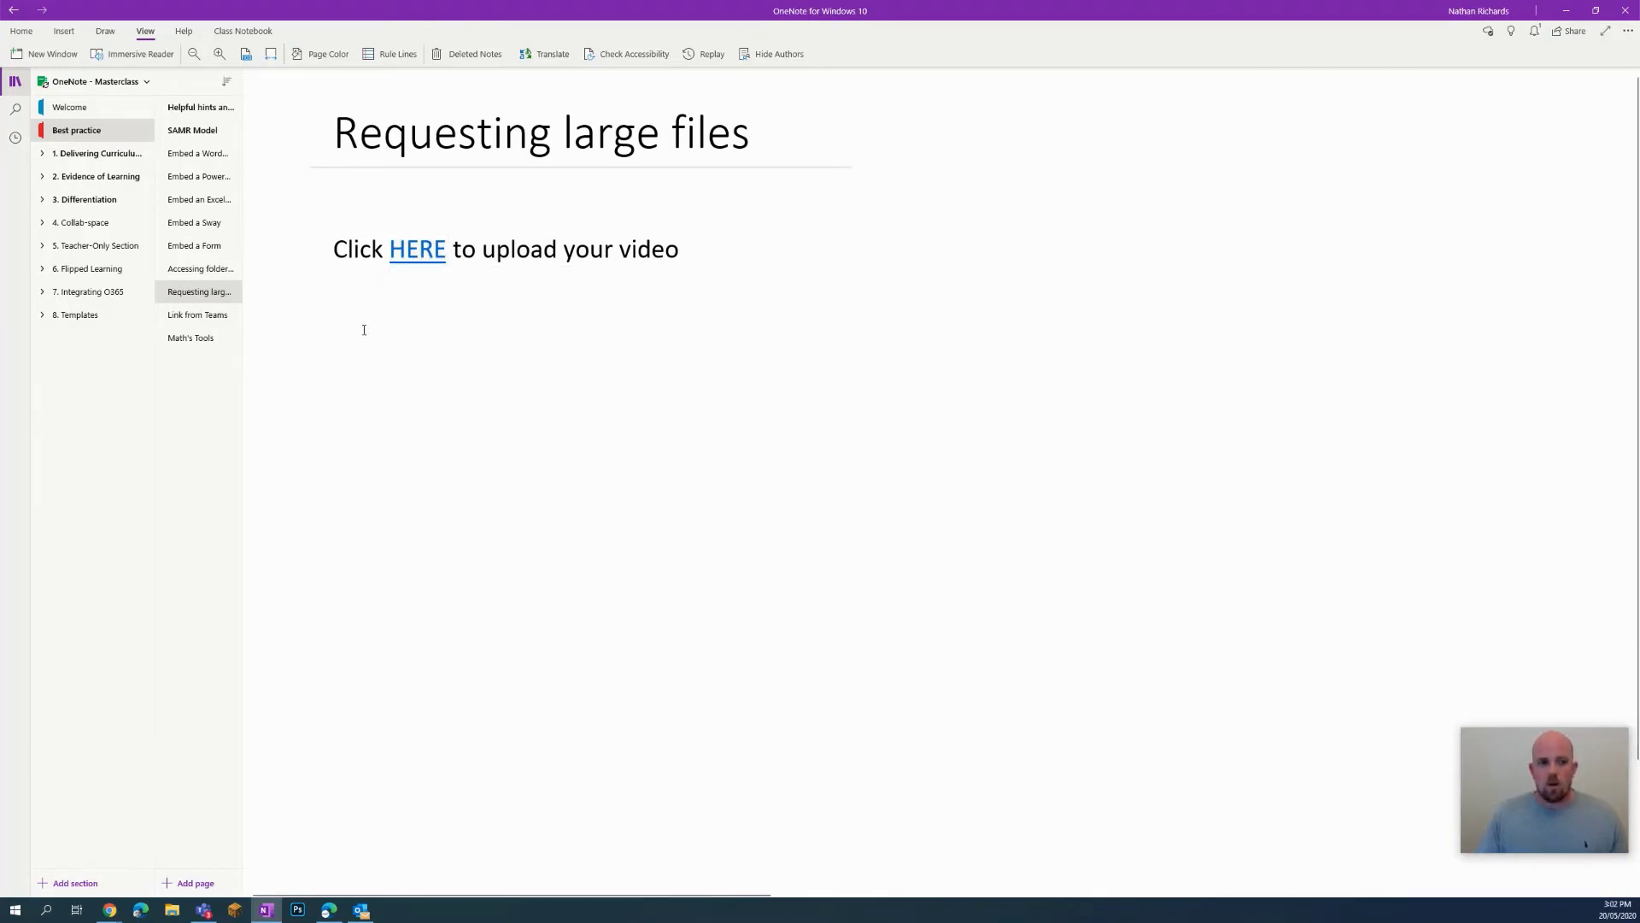
pyautogui.click(425, 253)
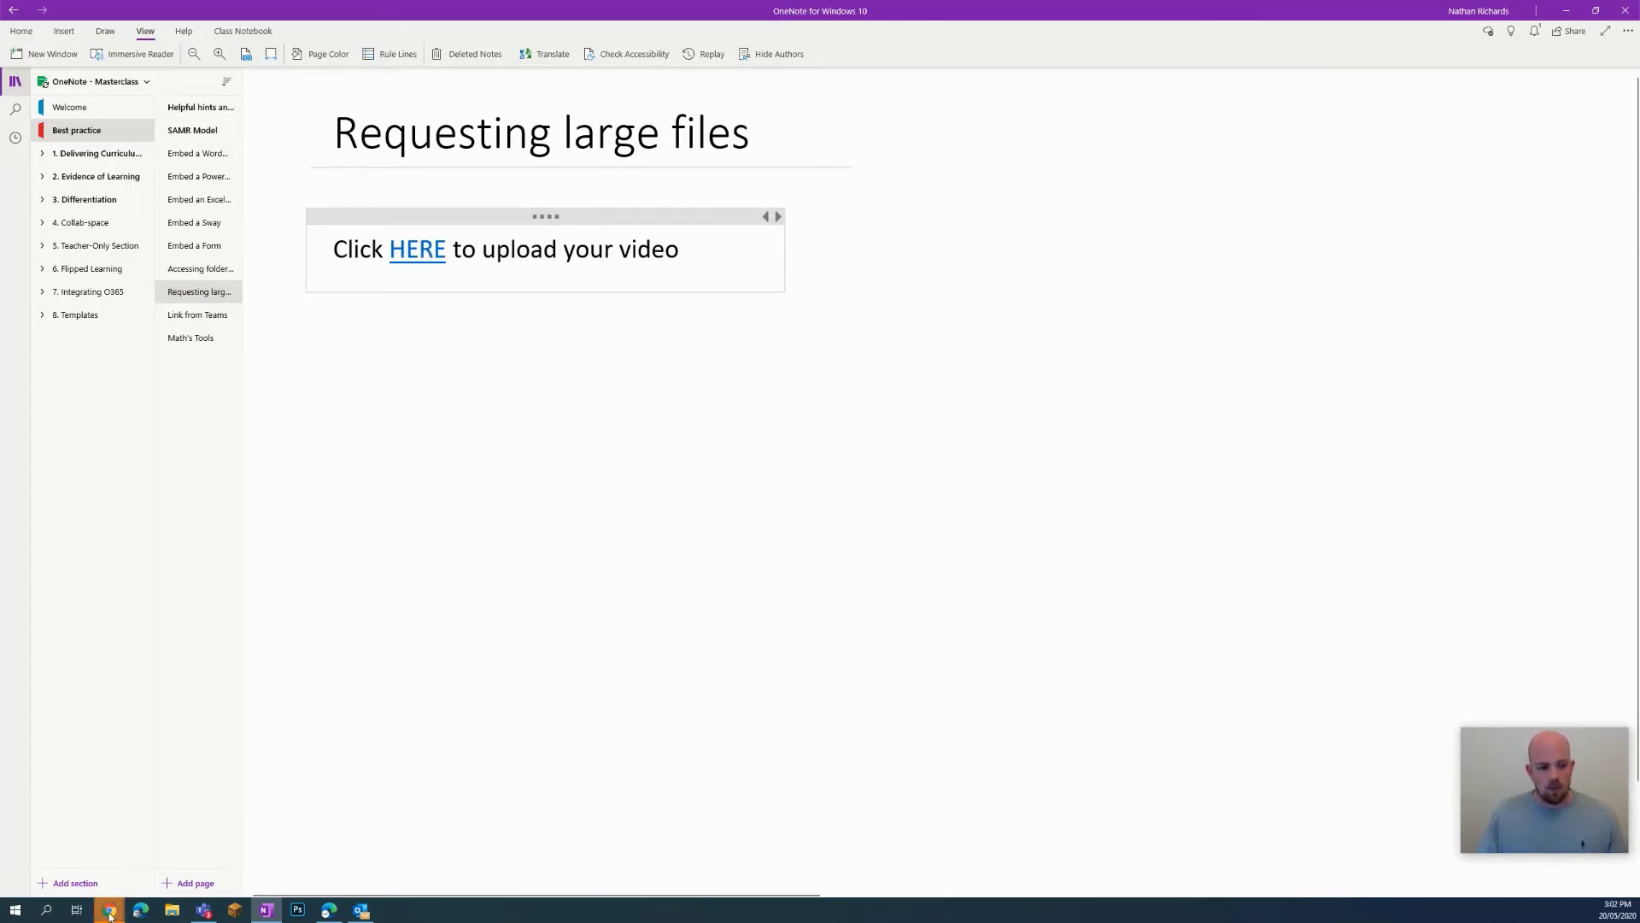
# Step: Upload 'Embed a PowerPoint to view.jpg' through the Media Video request page
pyautogui.moveTo(109, 912)
pyautogui.click(89, 863)
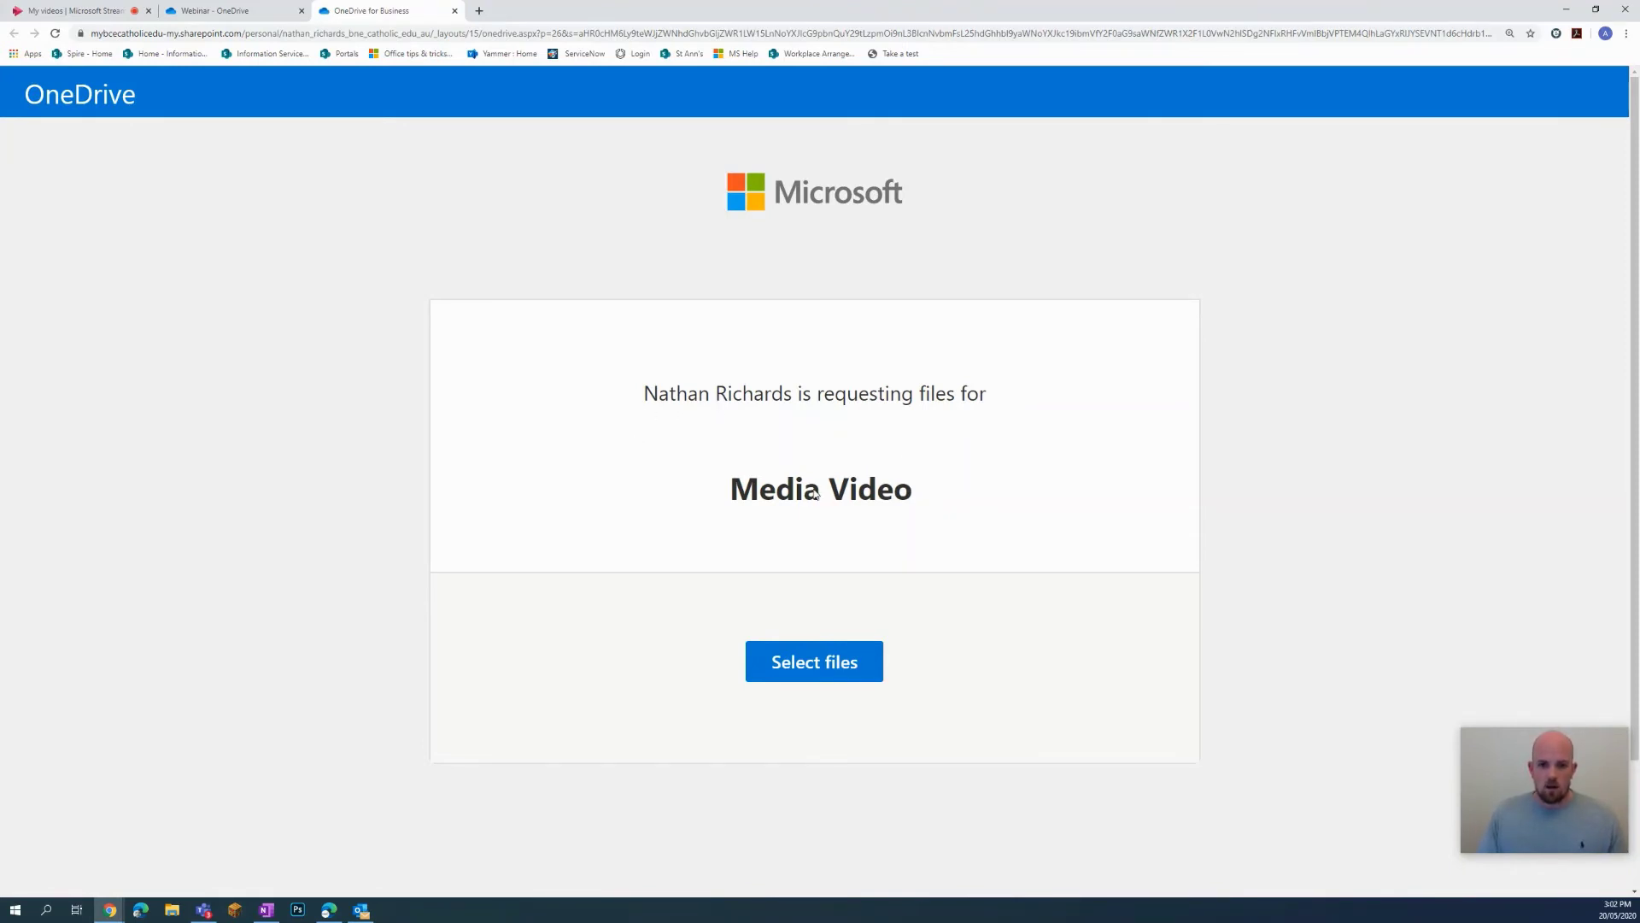
pyautogui.click(797, 675)
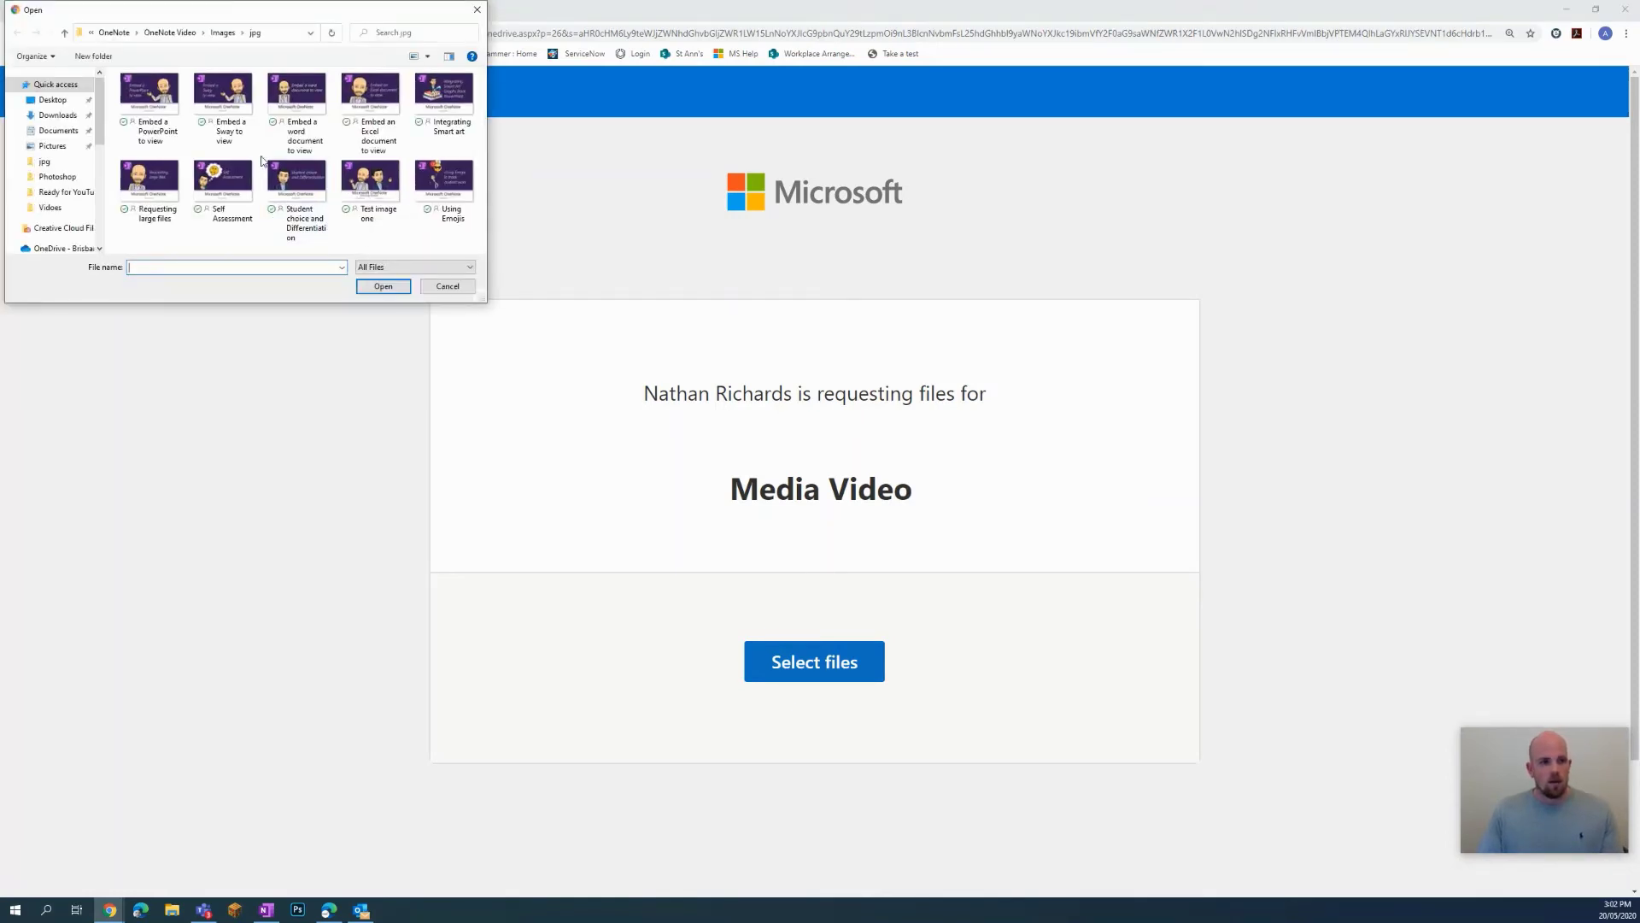
pyautogui.click(150, 98)
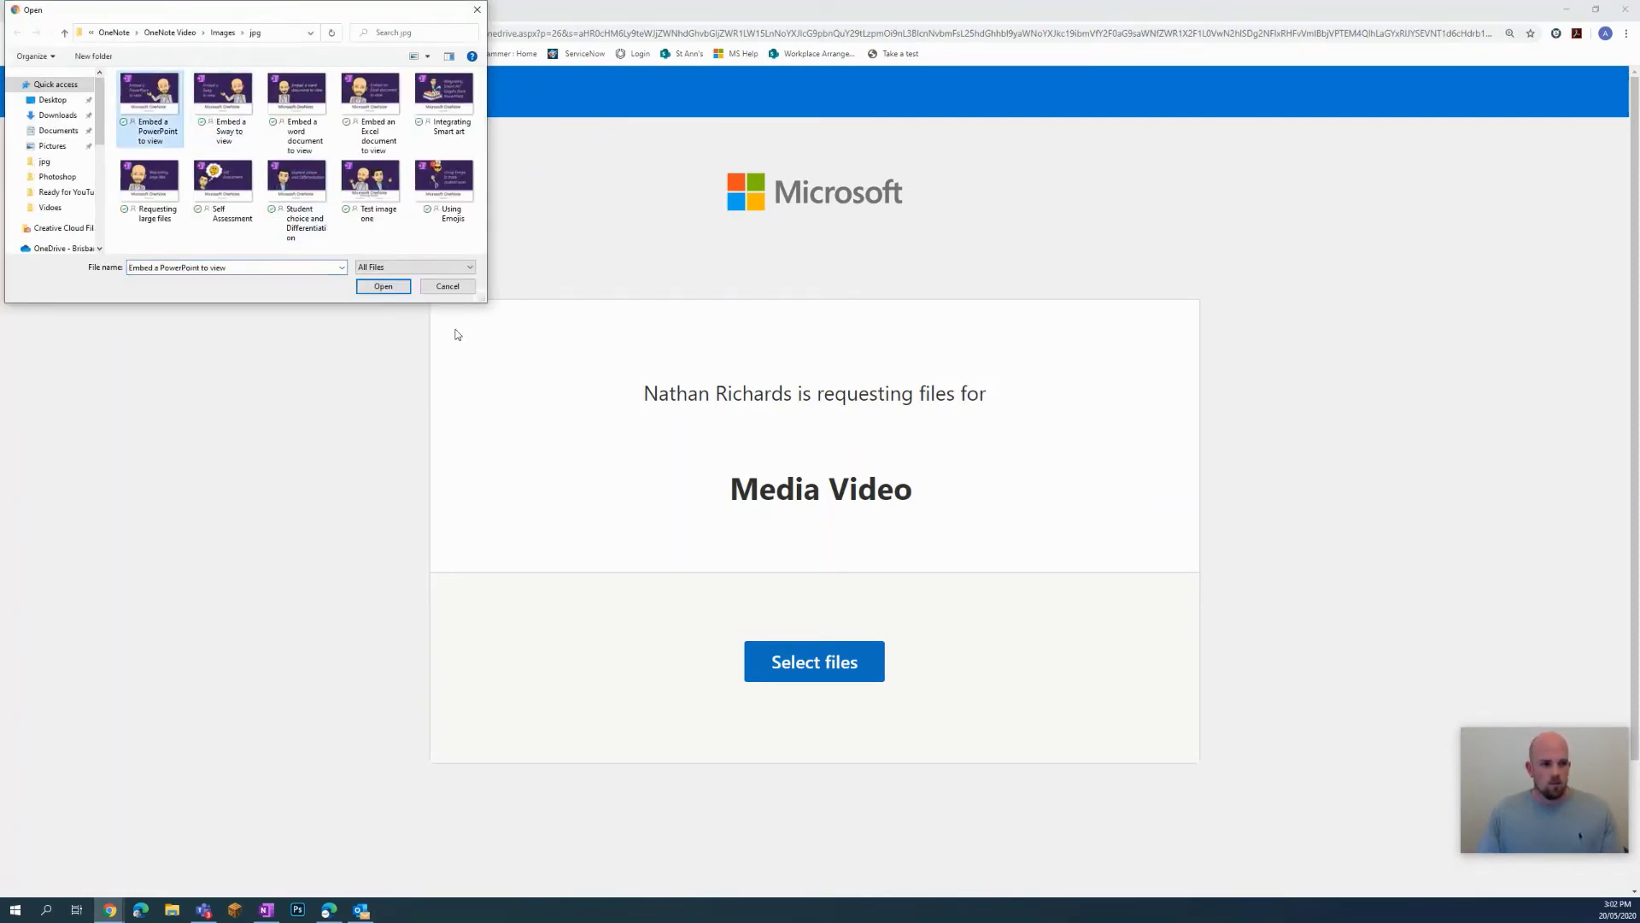
pyautogui.click(383, 287)
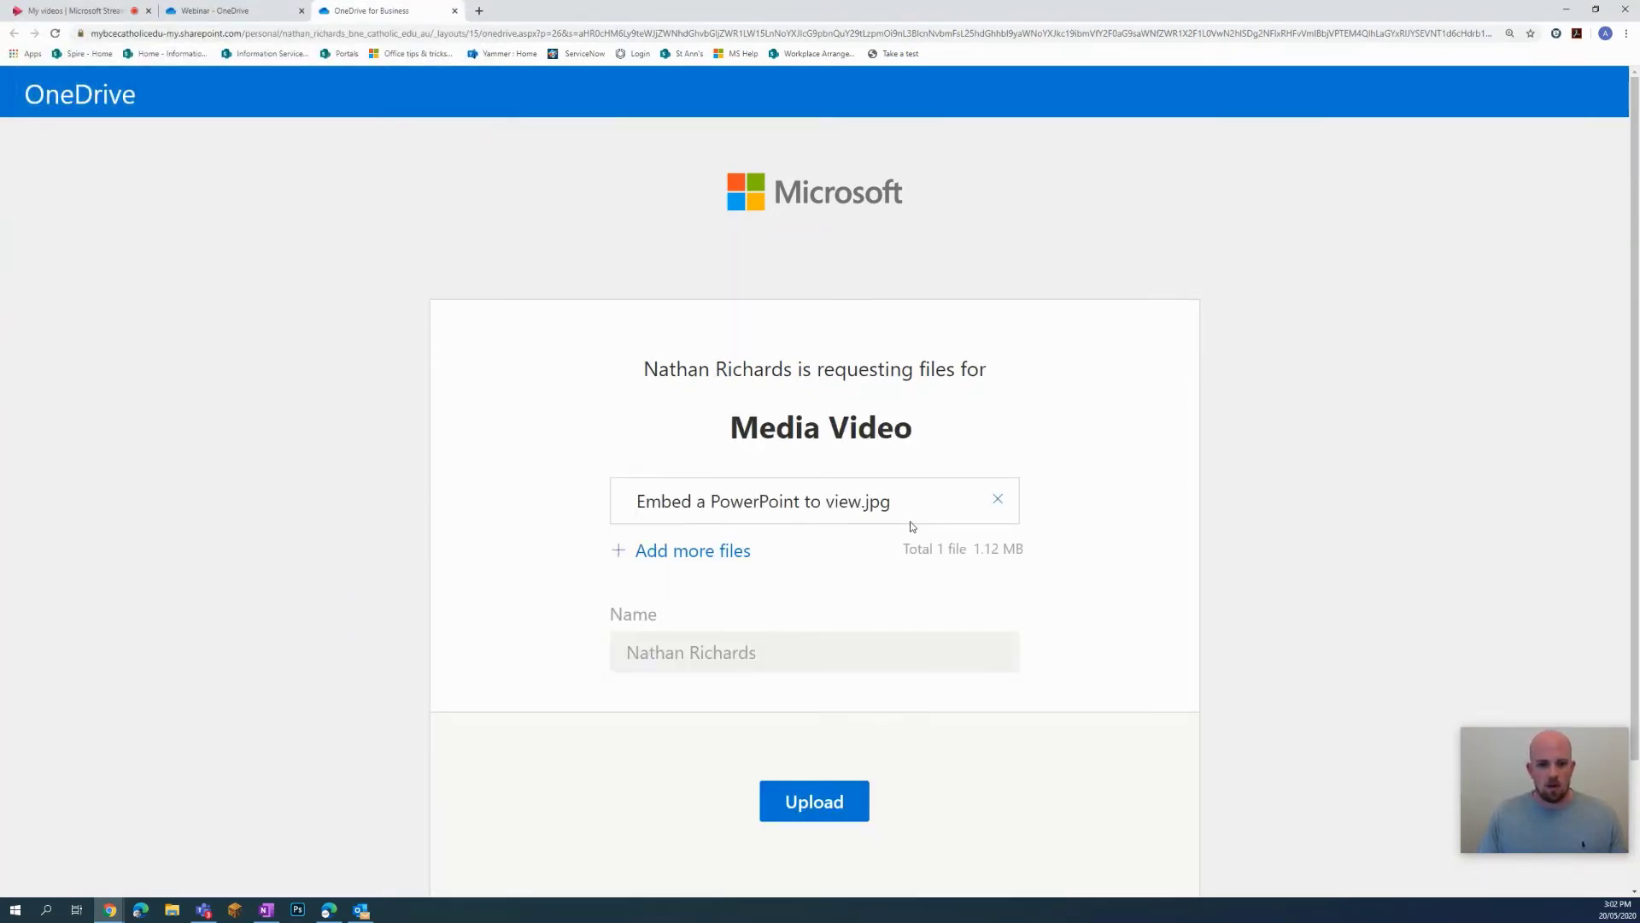
pyautogui.click(843, 808)
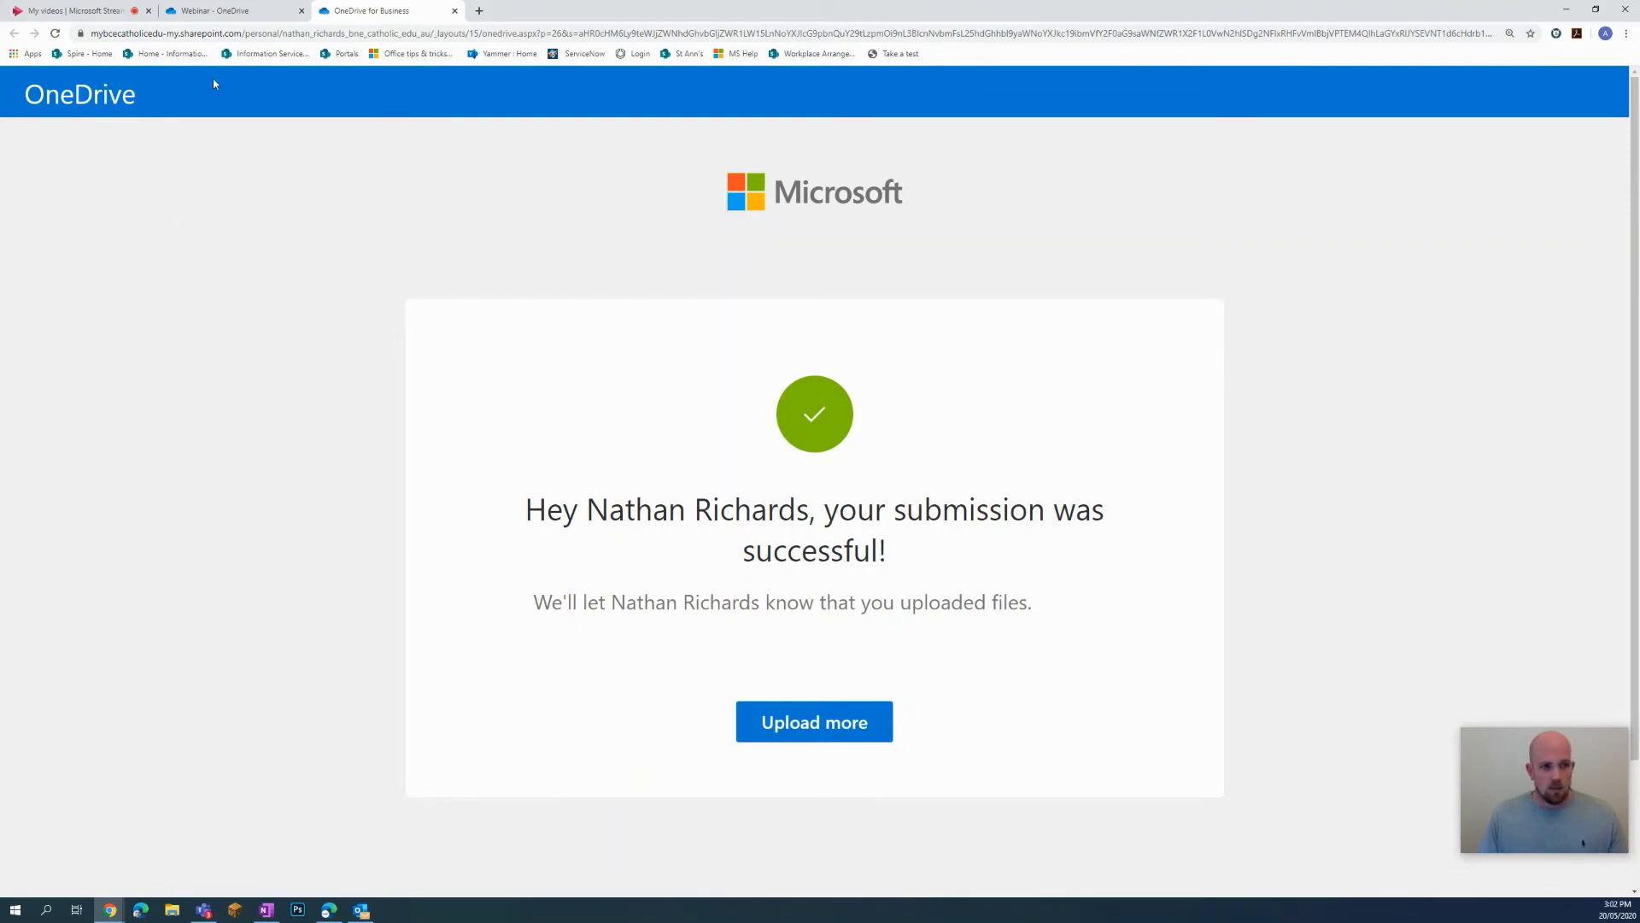
# Step: Open Video Upload from the Webinar listing to find the 1.12 MB Embed a PowerPoint to view file
pyautogui.click(225, 16)
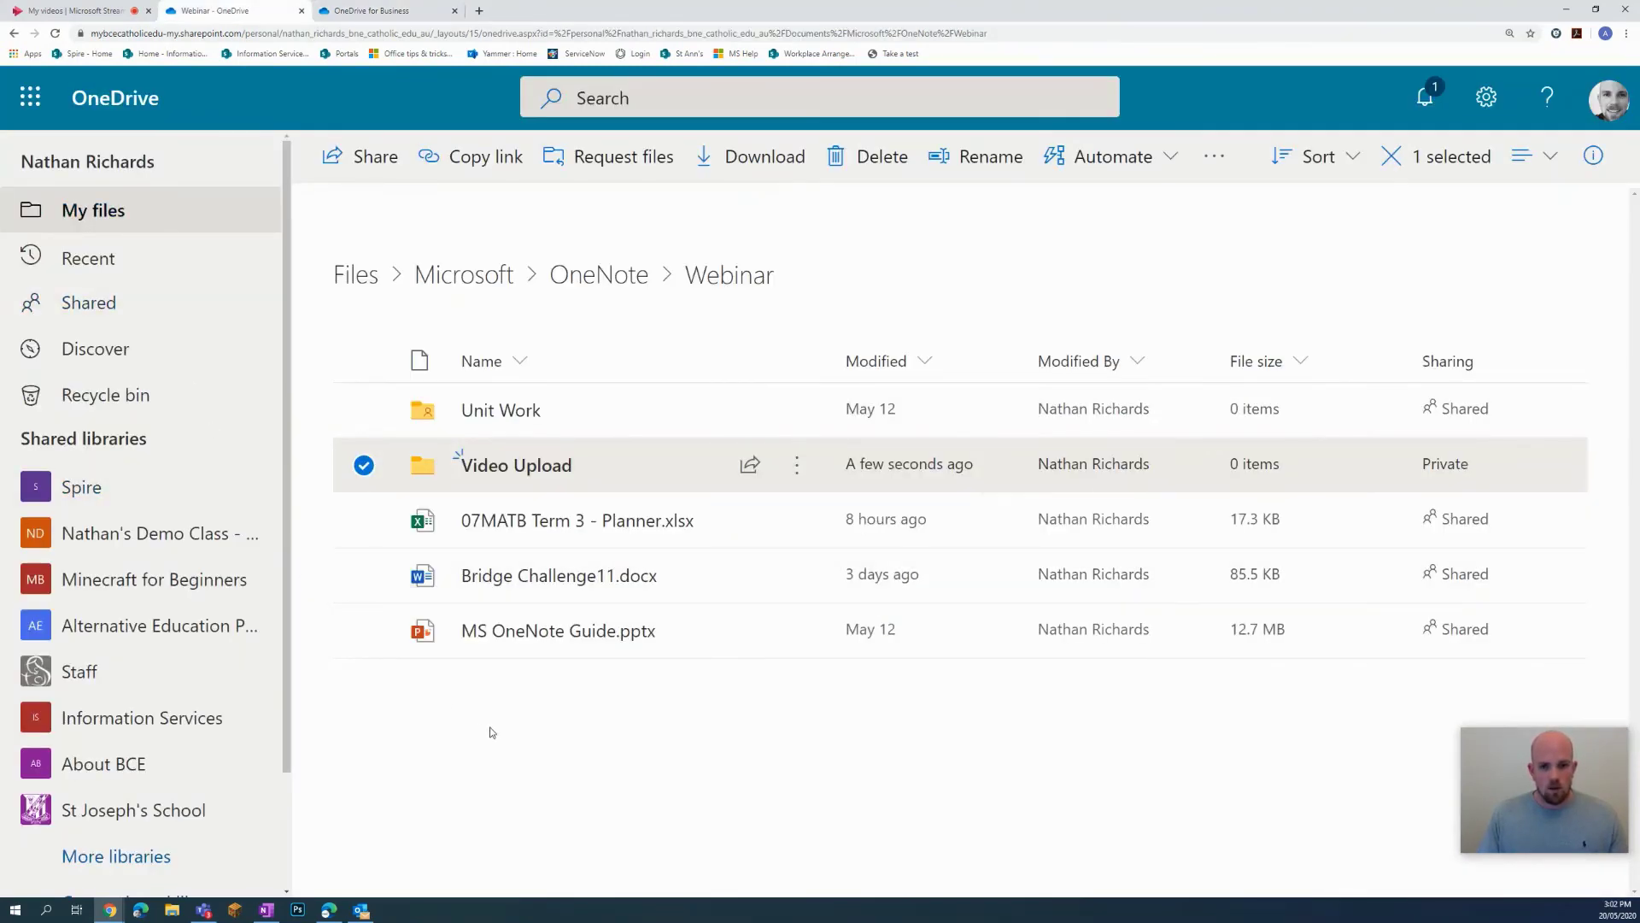
pyautogui.click(503, 474)
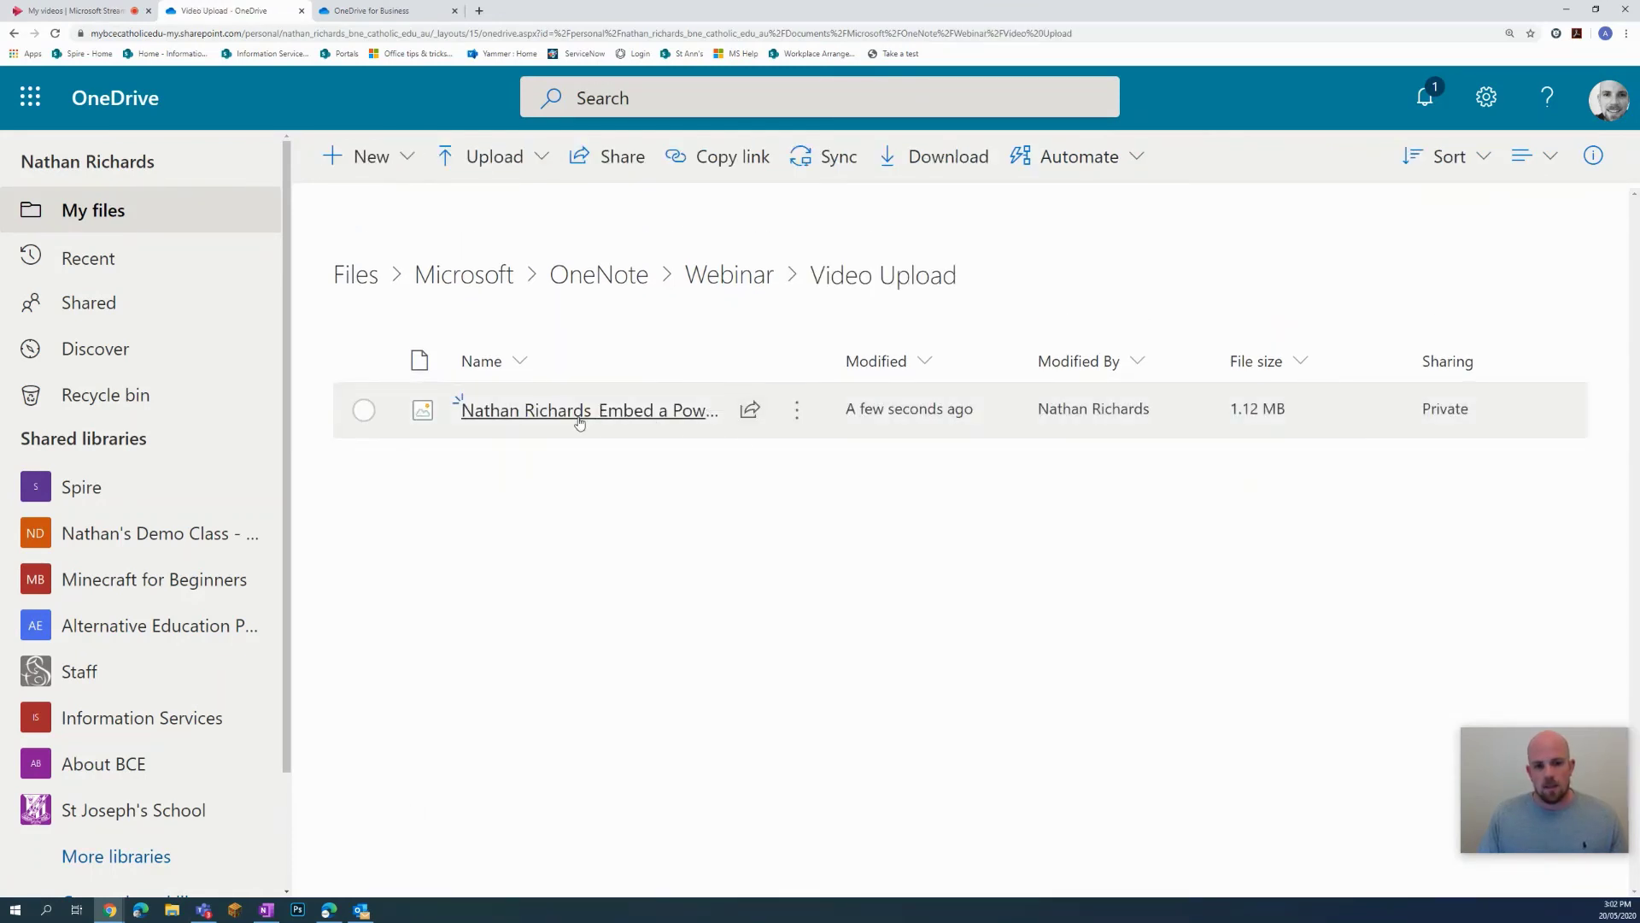
pyautogui.moveTo(579, 421)
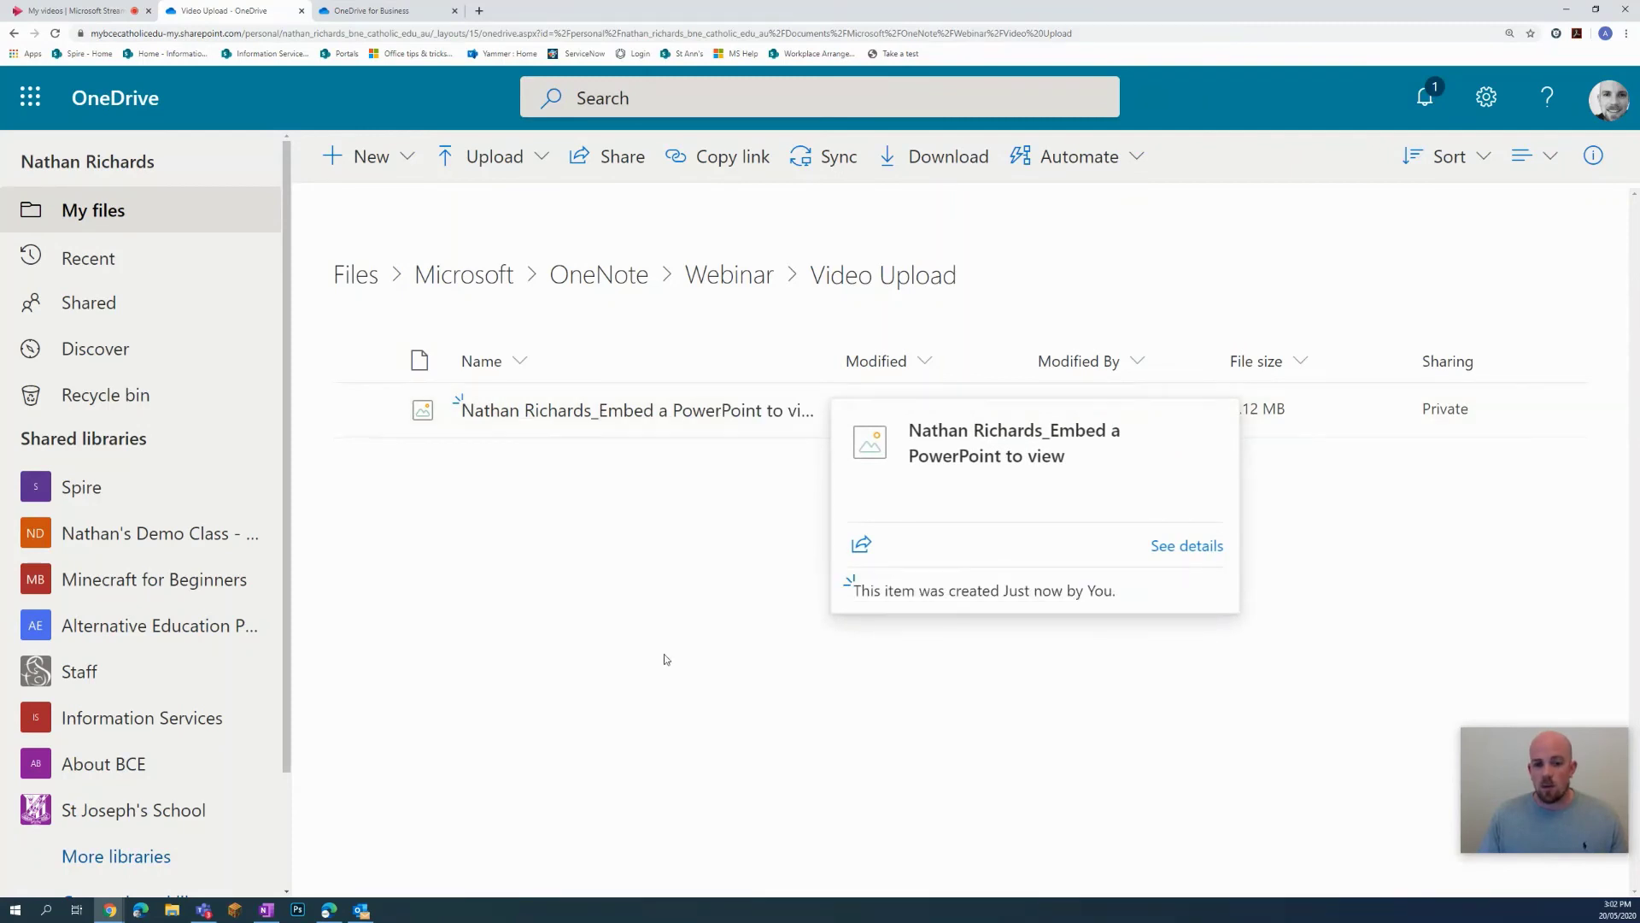